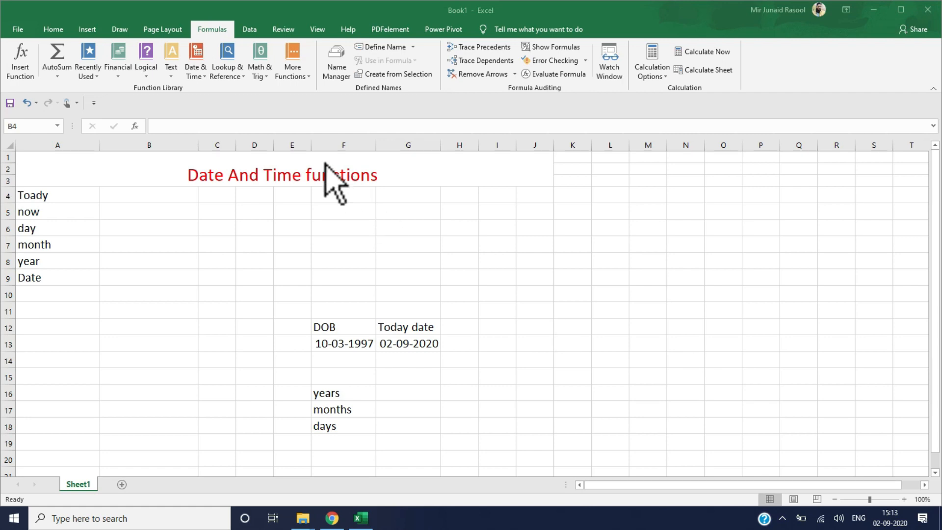
click(195, 74)
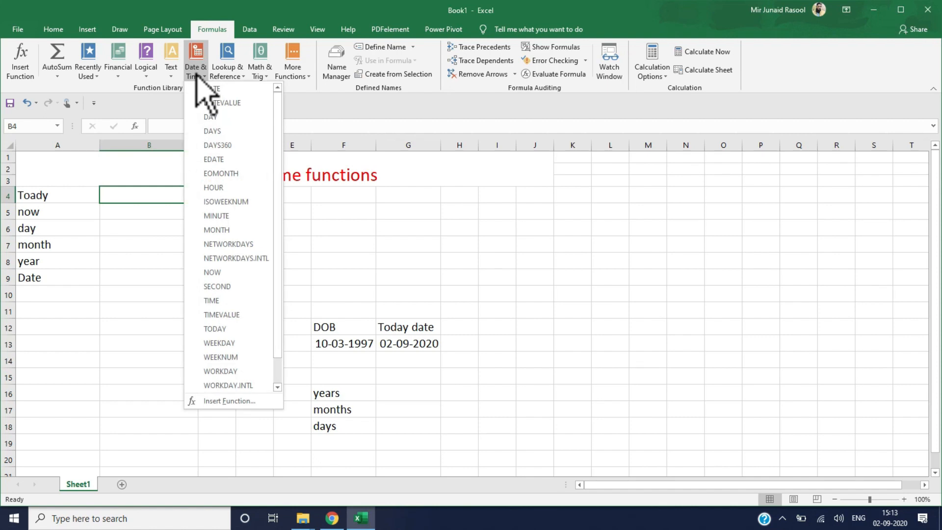
click(196, 76)
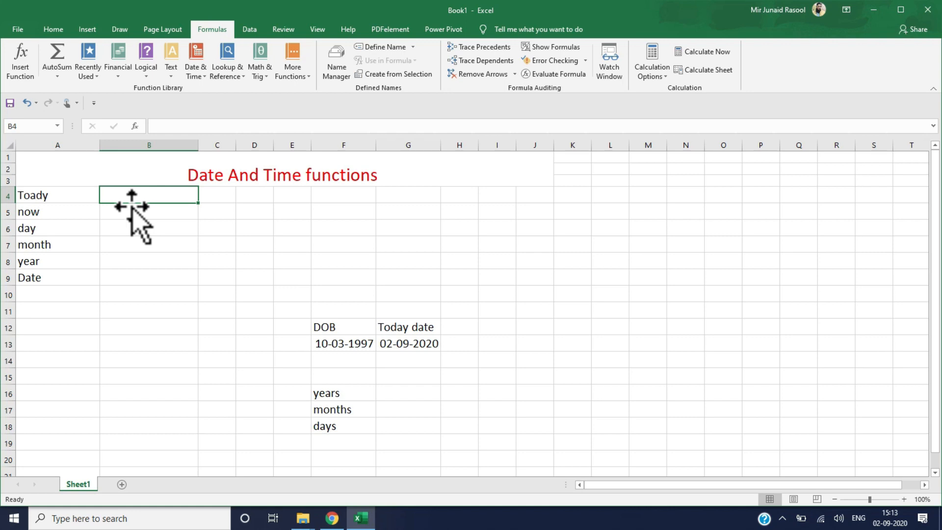
Step: Enter the formula =today() in cell B4, beside the "Toady" label
text(=)
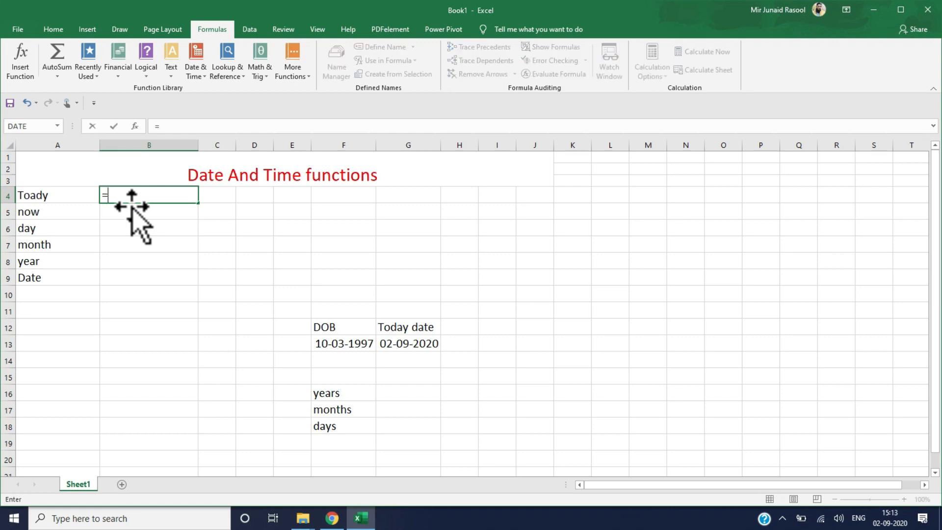
text(today)
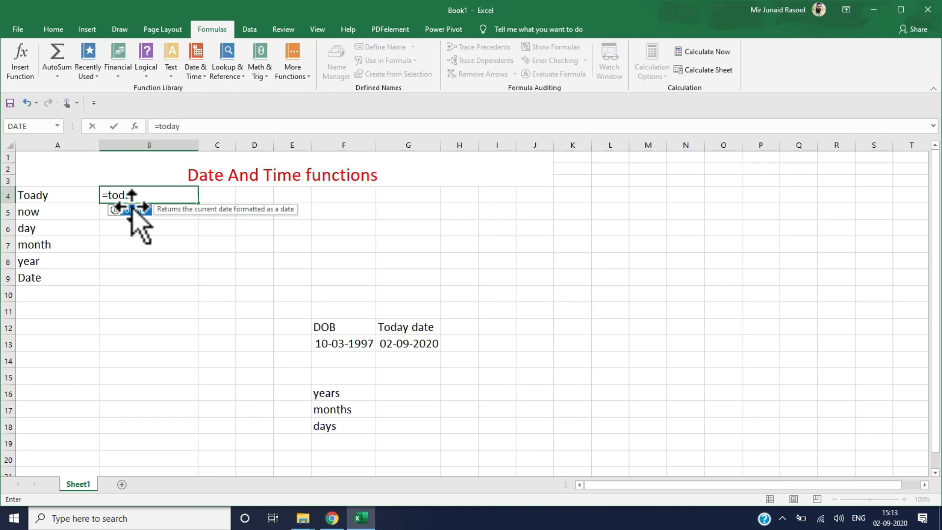
text(())
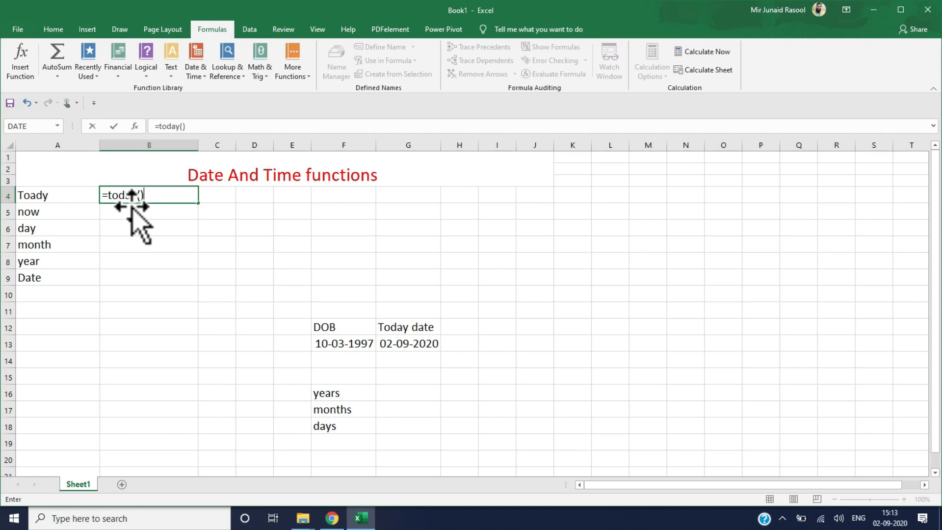
key(Return)
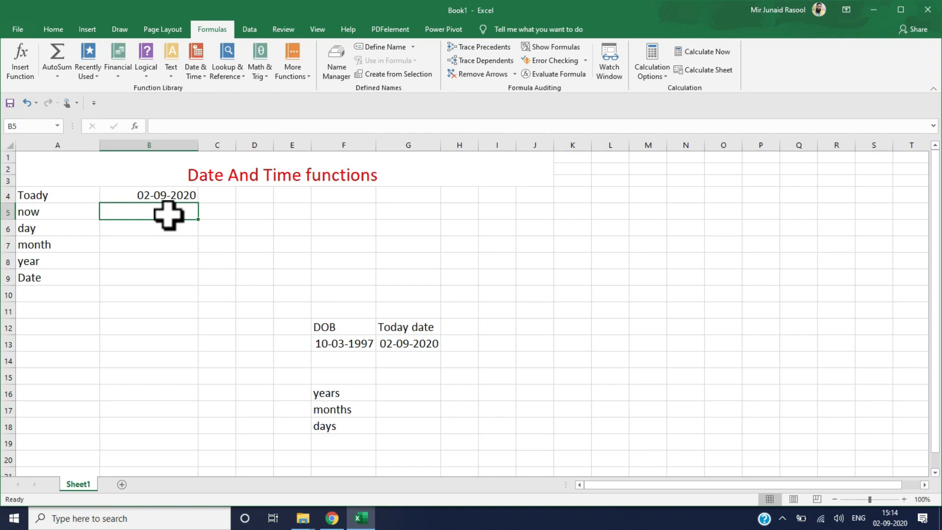
Step: Enter the formula =now() in cell B5, beside the "now" label
text(=)
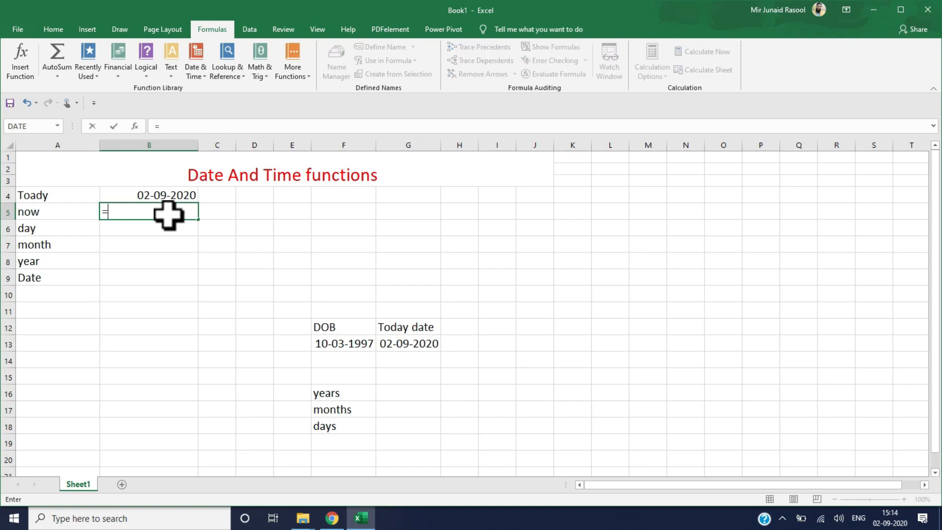
text(now)
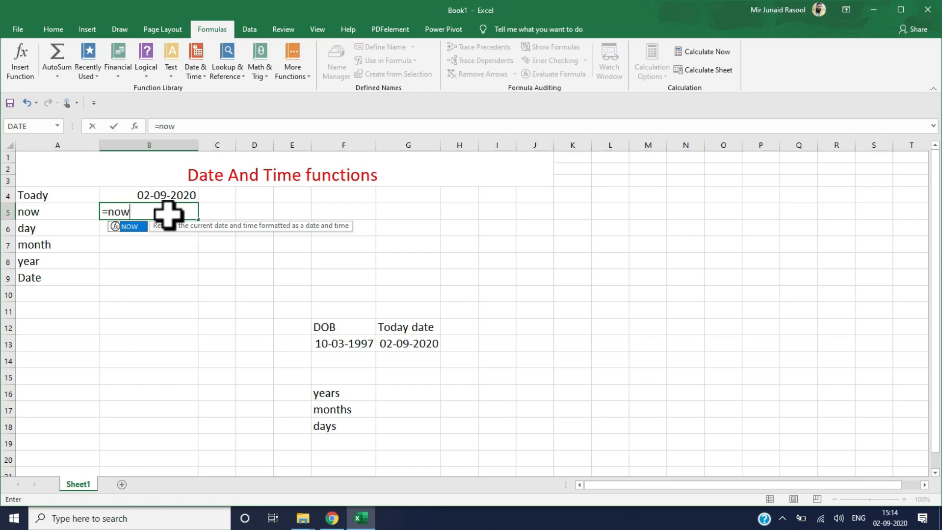
text(())
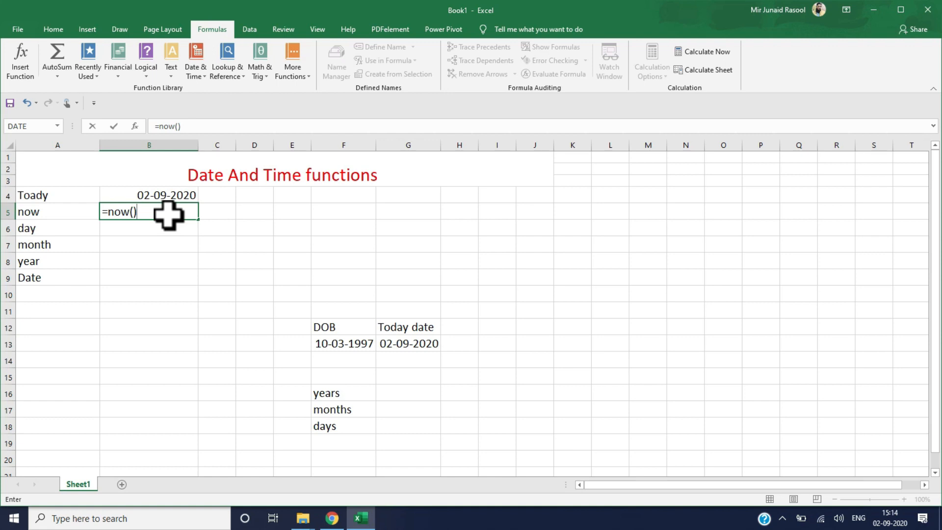
key(Return)
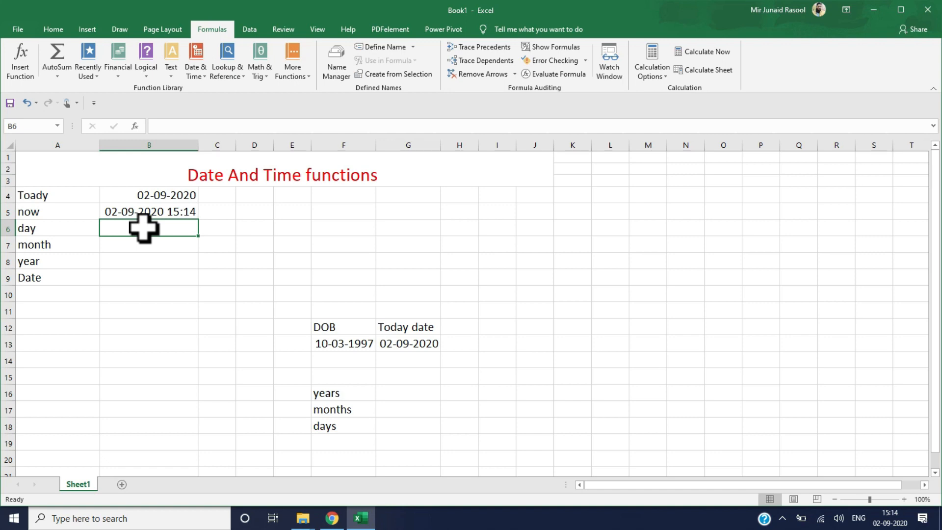
Step: Widen column C to about twice its width so that it can hold a full date
text(=)
key(BackSpace)
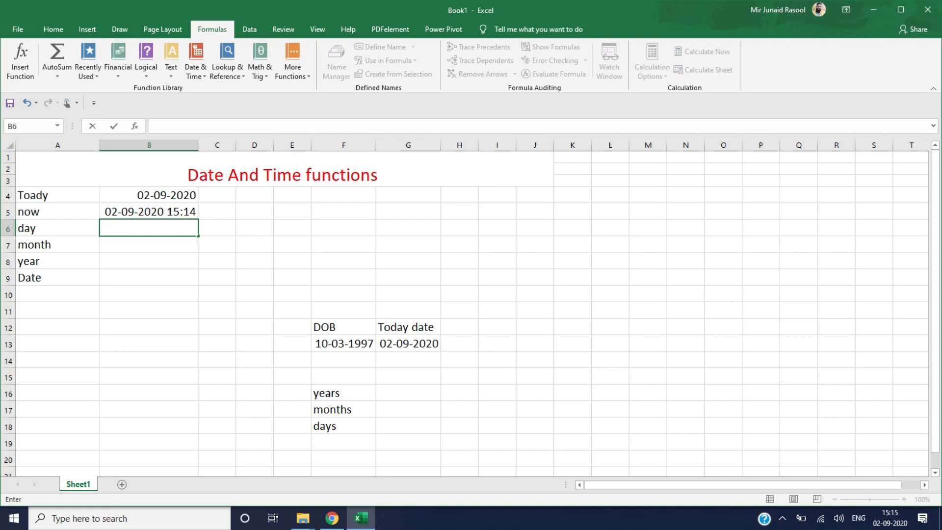
click(236, 144)
drag(236, 146, 275, 147)
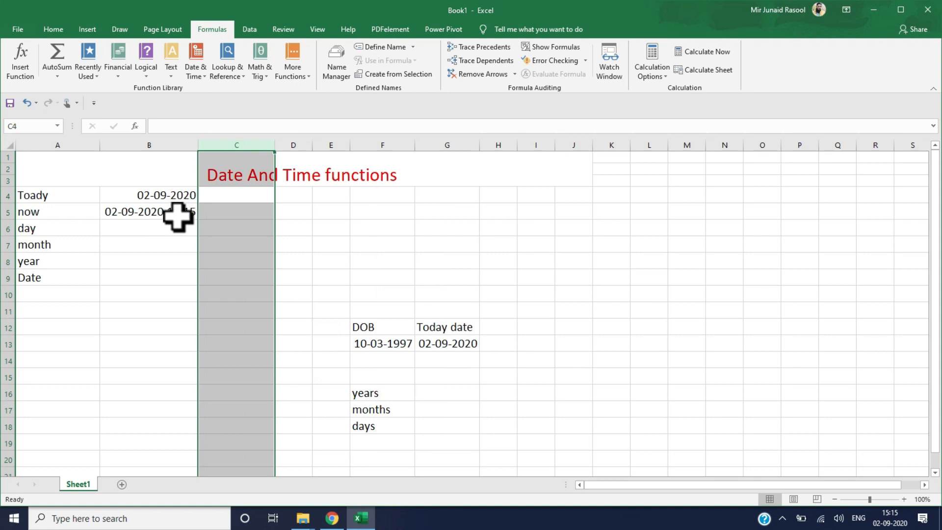
Step: Enter the sample date 02-09-2018 in cell C6, in the "day" row
click(206, 230)
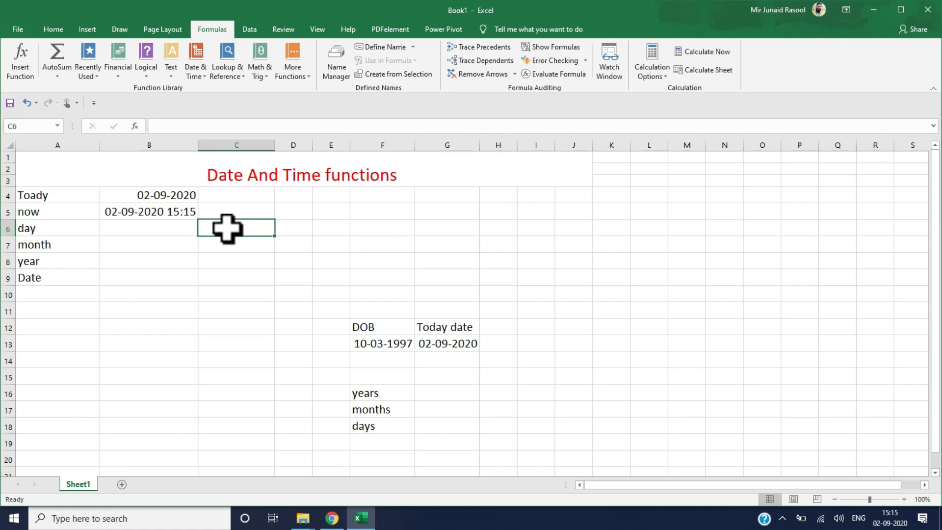
click(188, 145)
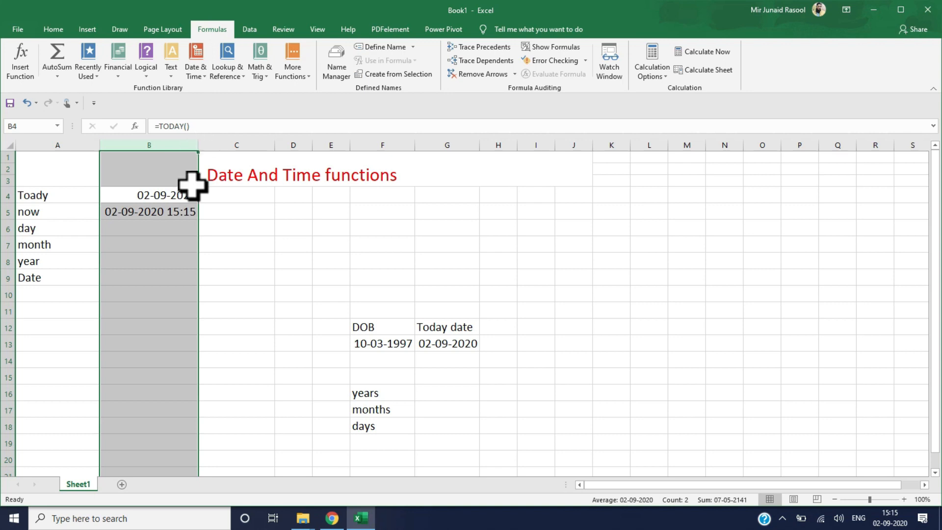
click(212, 214)
click(215, 231)
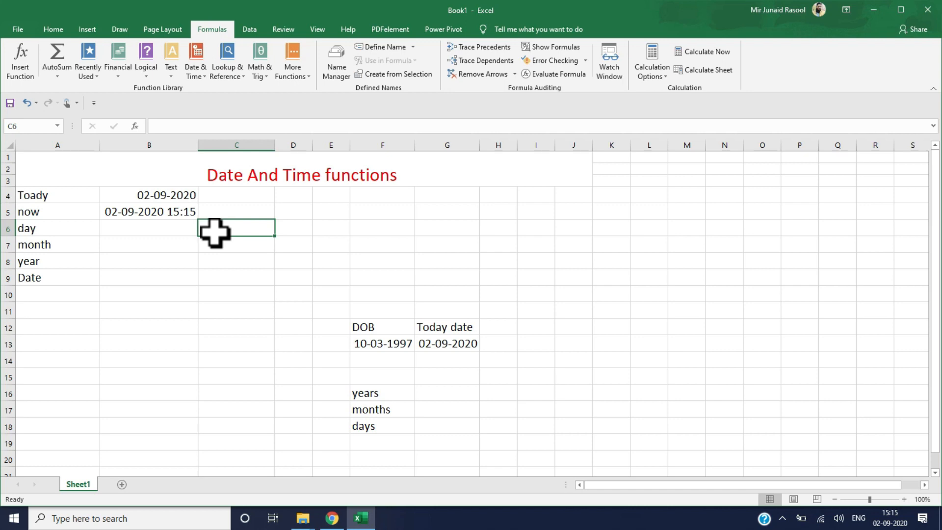
text(0)
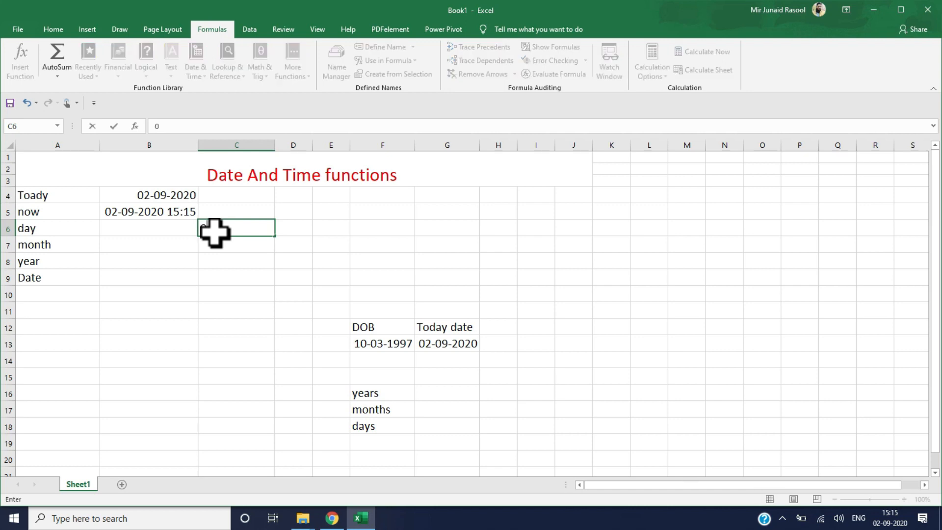
text(2-09-2018)
key(Return)
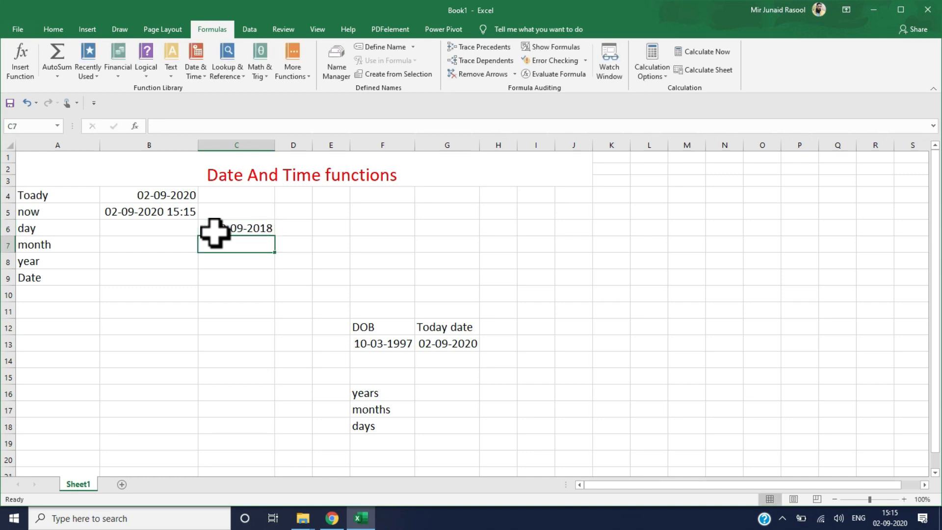
Step: Enter the formula =day(C6) in cell B6 to extract the day from the sample date
click(118, 229)
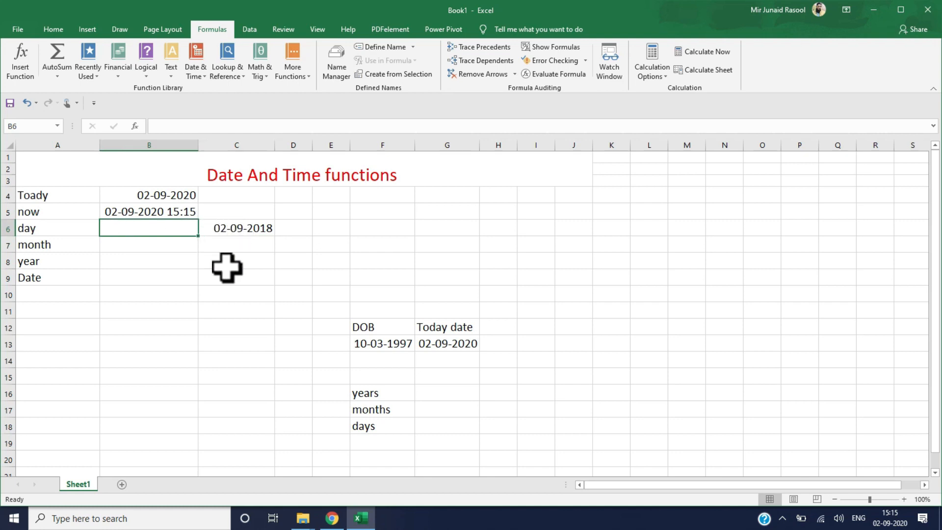
click(228, 248)
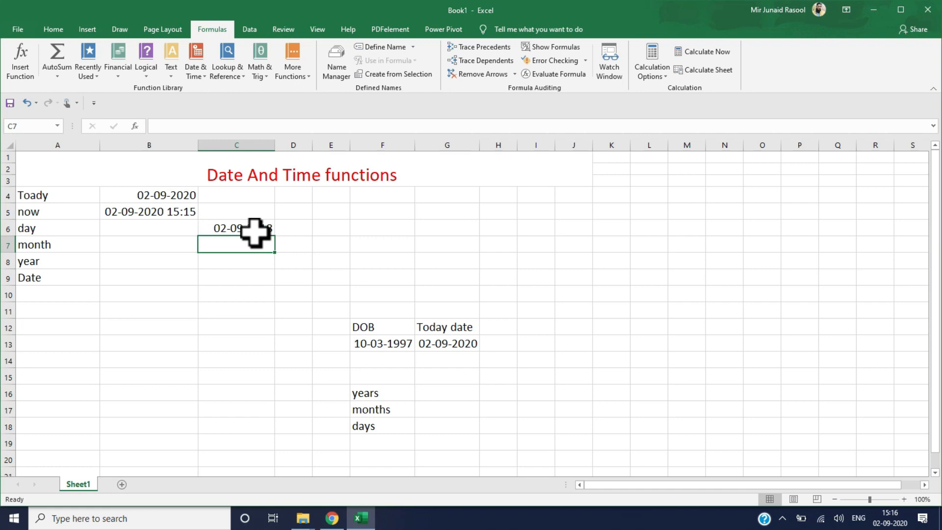
click(242, 228)
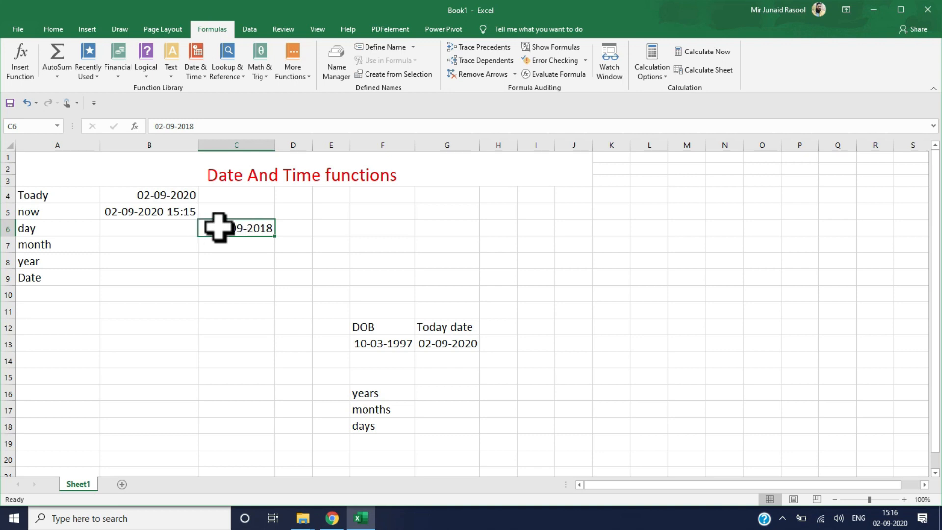
click(169, 226)
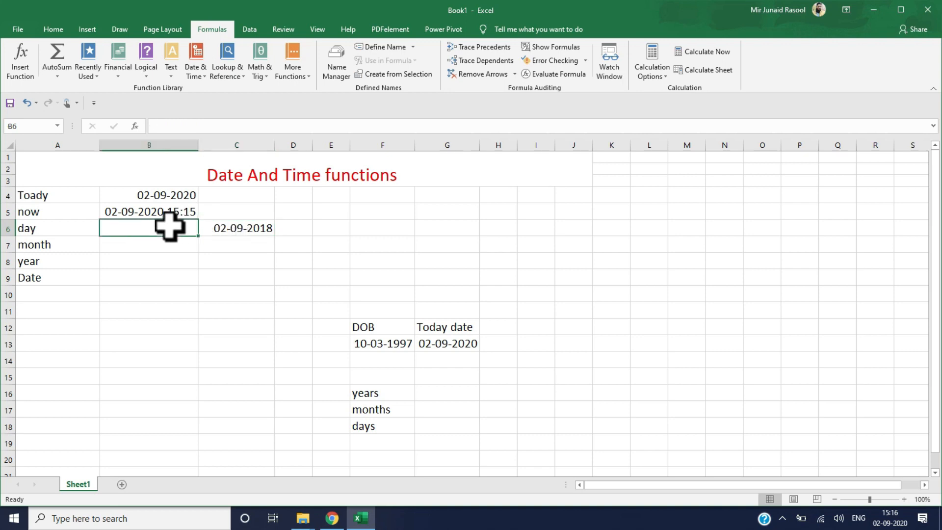
text(=day)
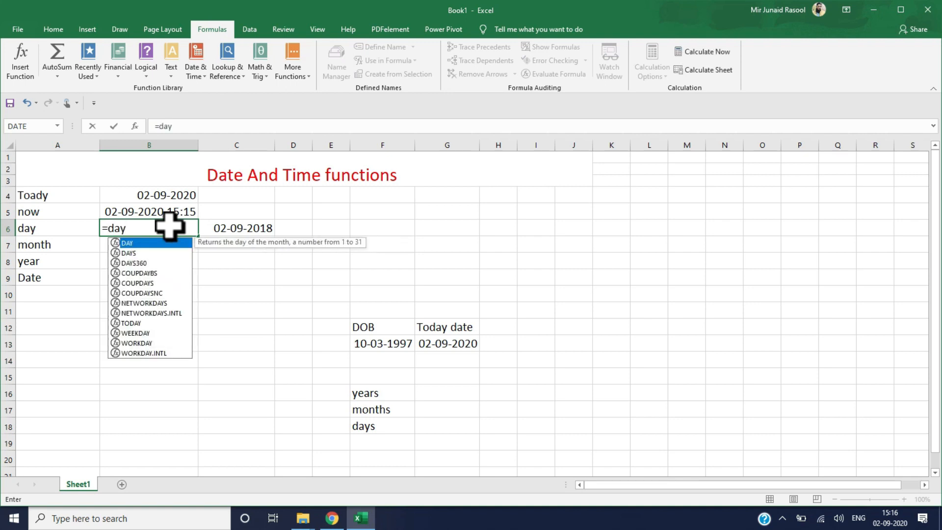
text(()
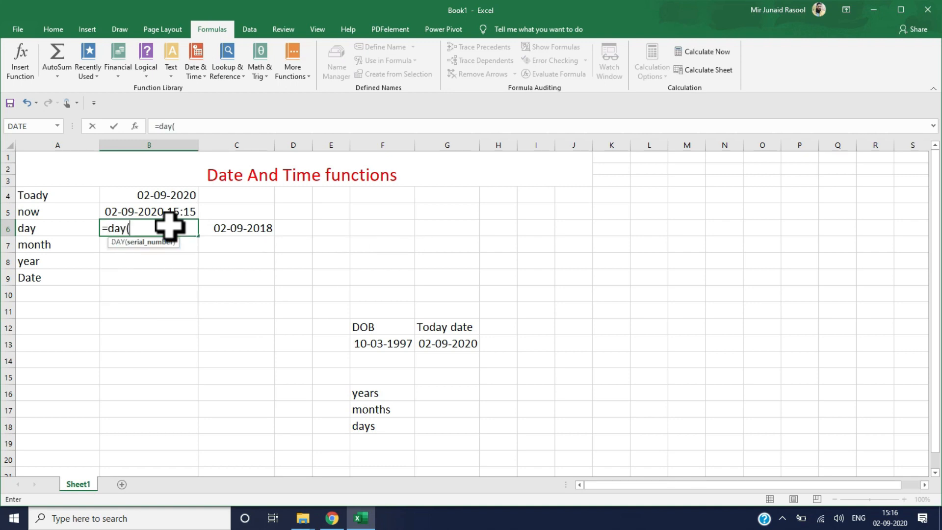
text())
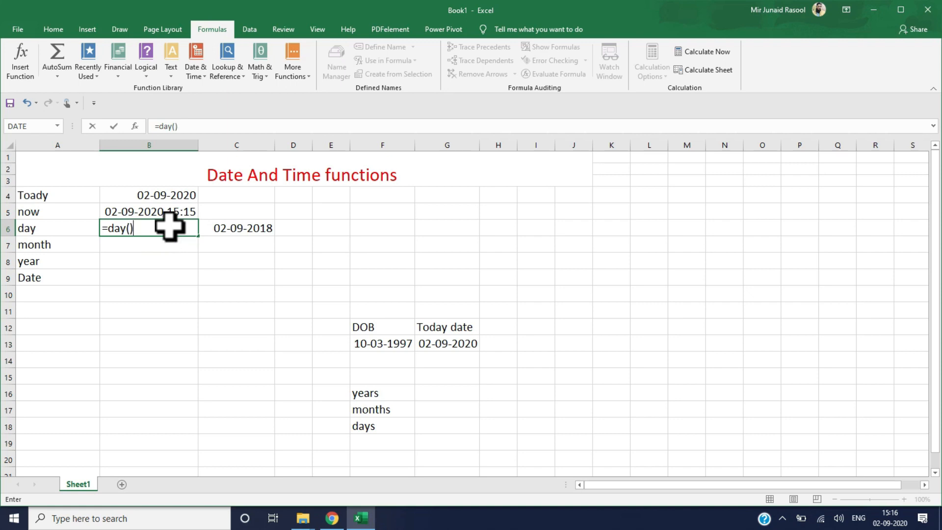
key(BackSpace)
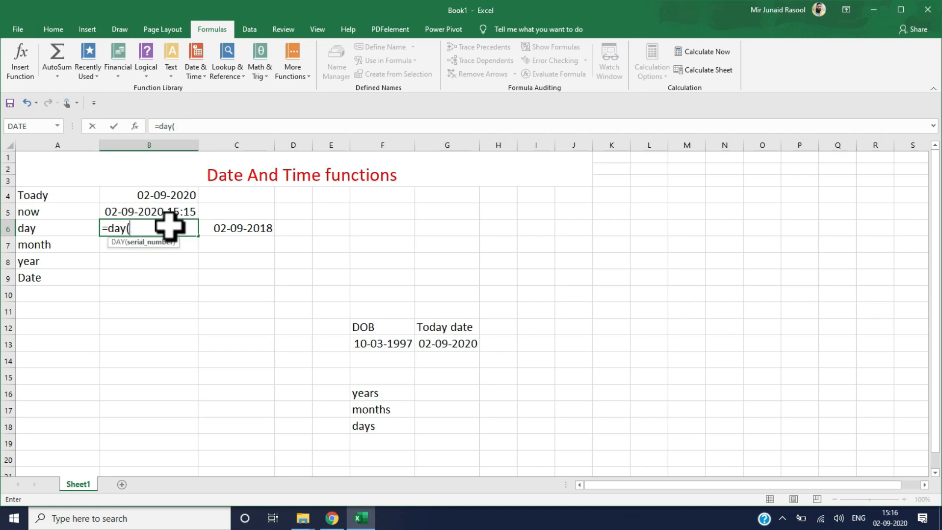
click(219, 228)
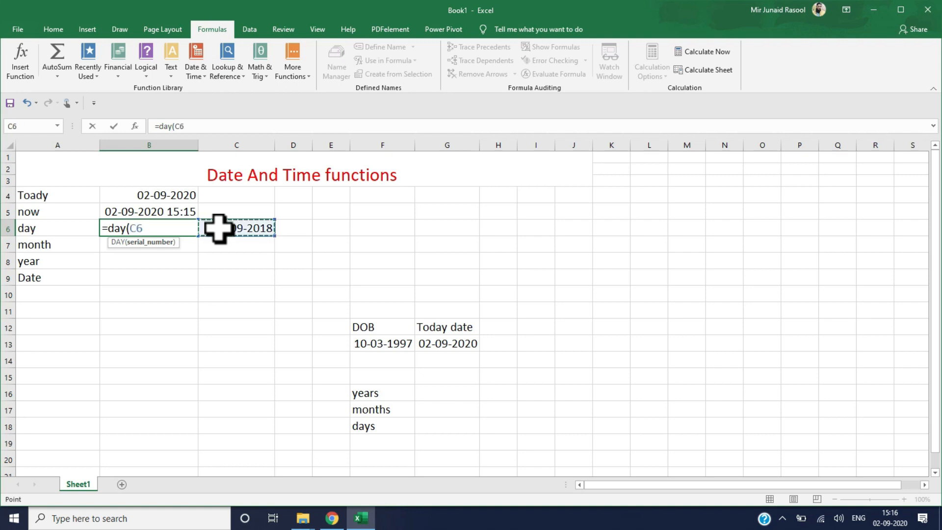
text())
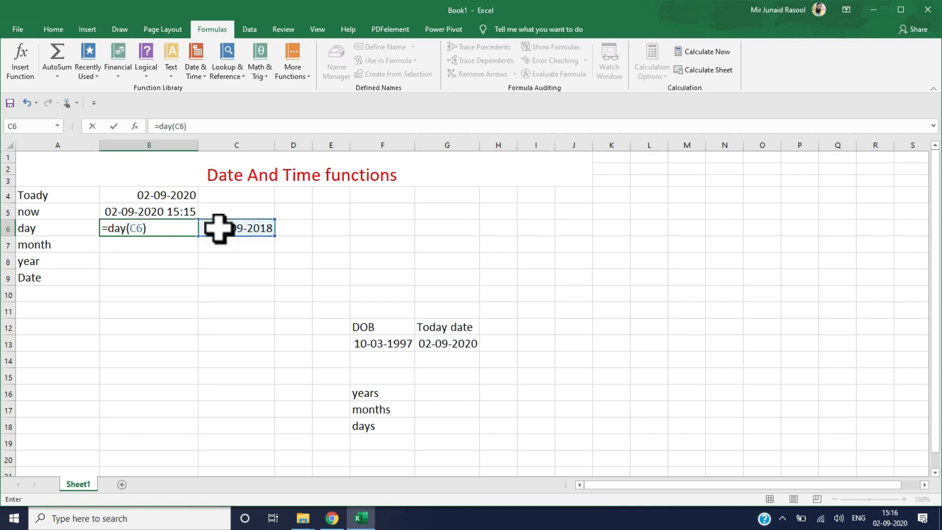
key(Return)
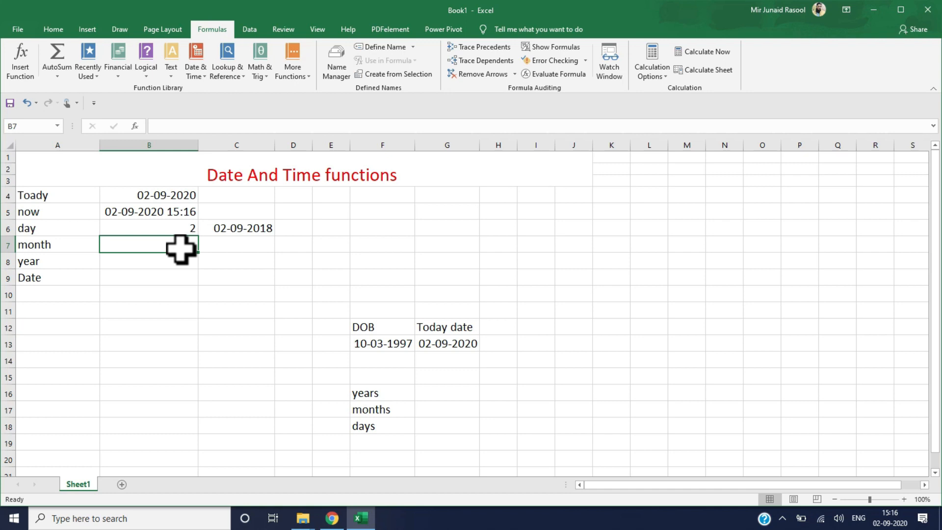
Step: Enter the formula =month(C6) in cell B7 to extract the month from the sample date
text(=)
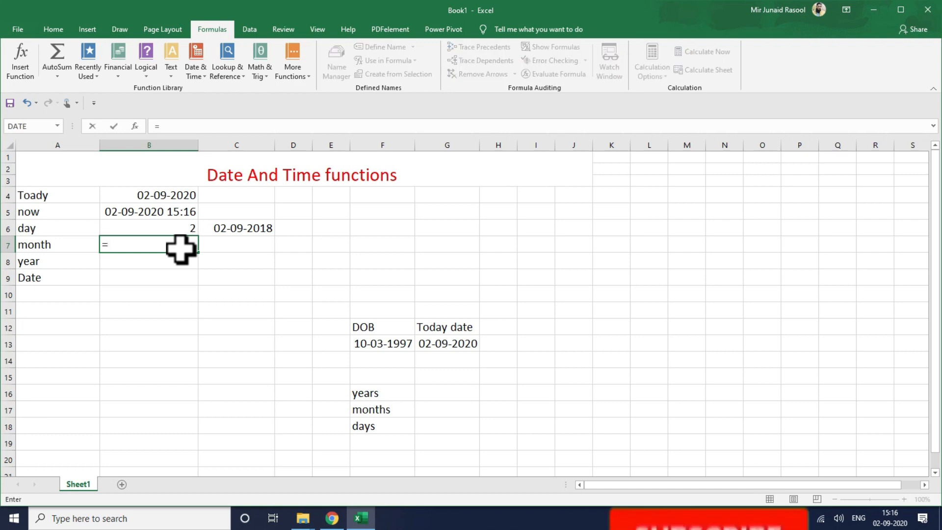
text(month()
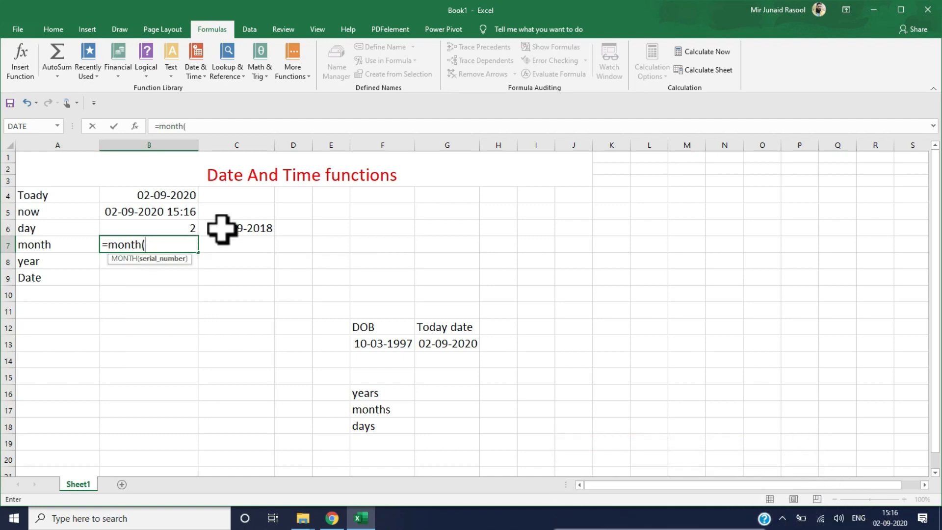
click(222, 228)
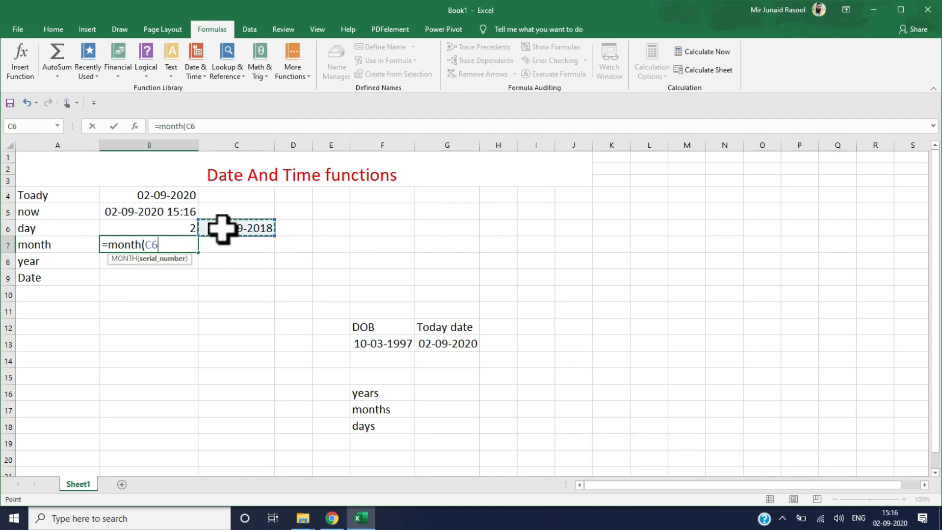
text())
key(Return)
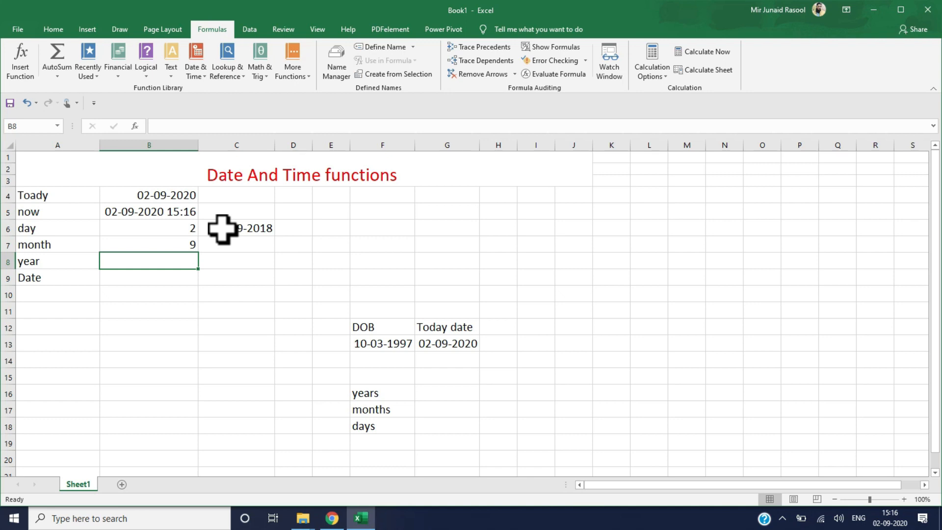
Step: Enter the formula =year(C6) in cell B8 to extract the year from the sample date
text(=yea)
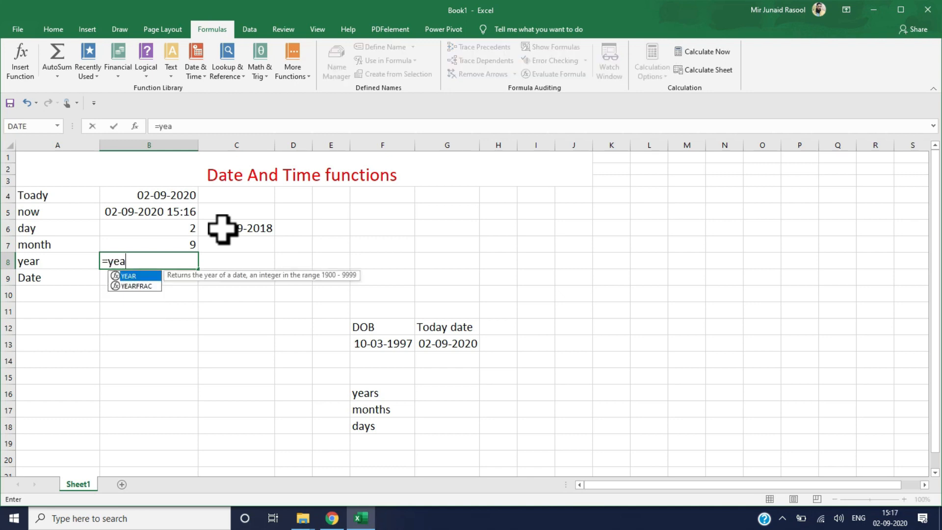
text(r()
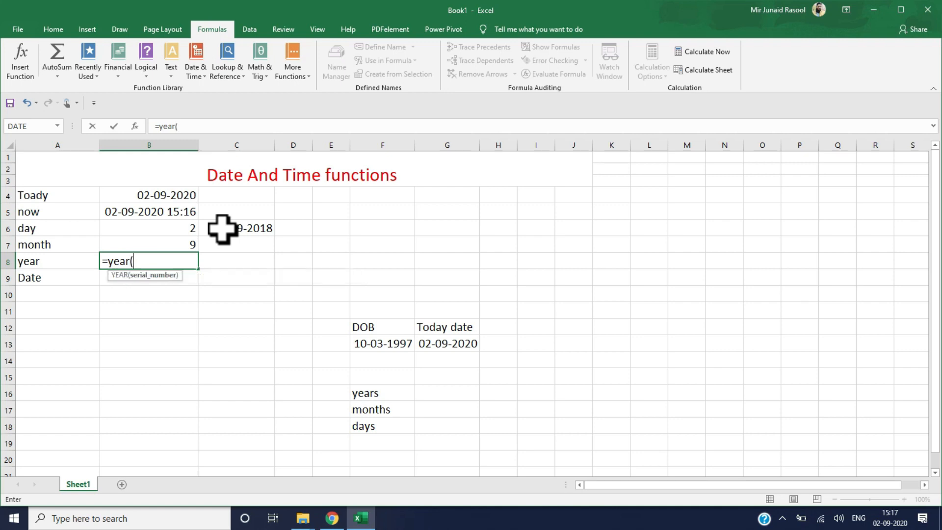
click(233, 229)
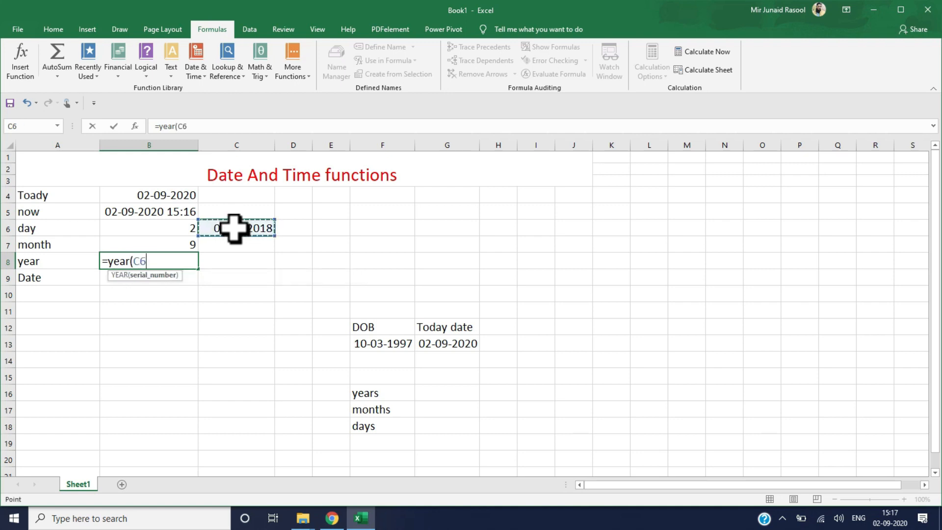
key(Return)
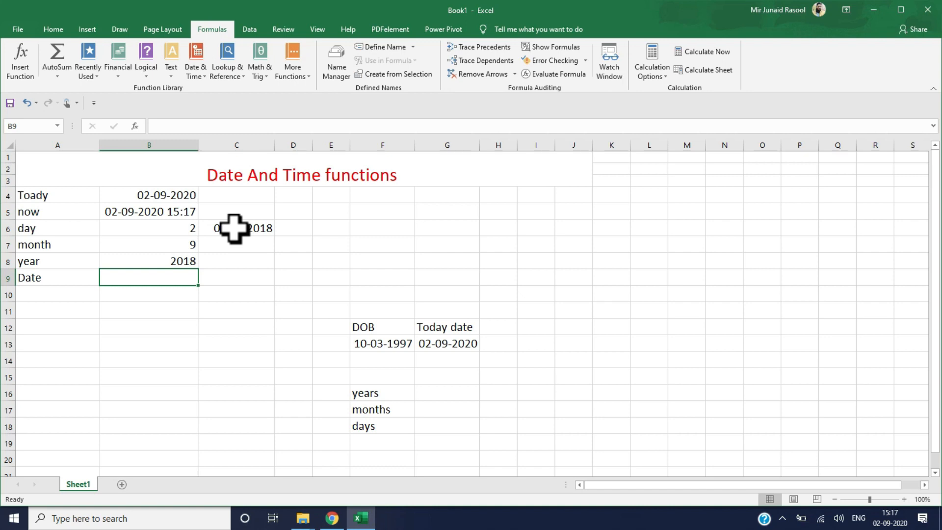
Step: Enter the formula =date(B8,B7,B6) in cell B9 to build a date from the year, month and day values
text(=)
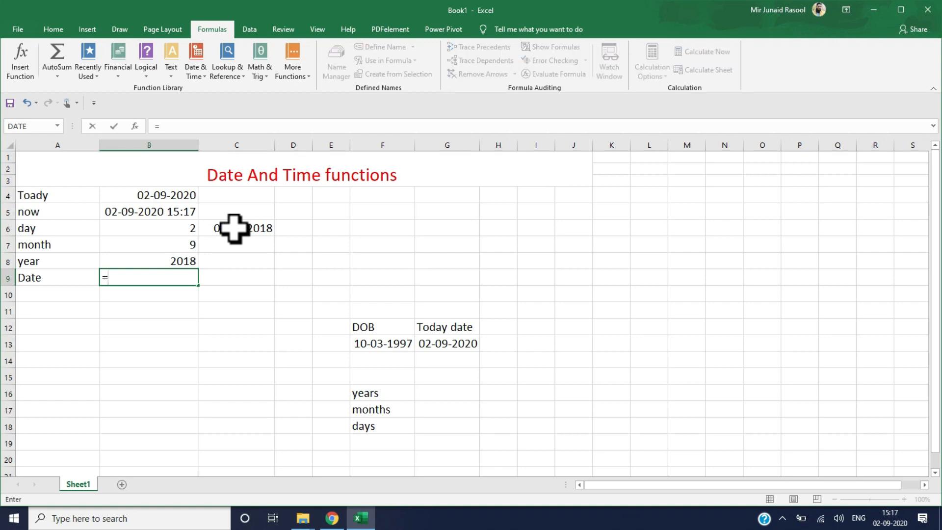
text(date)
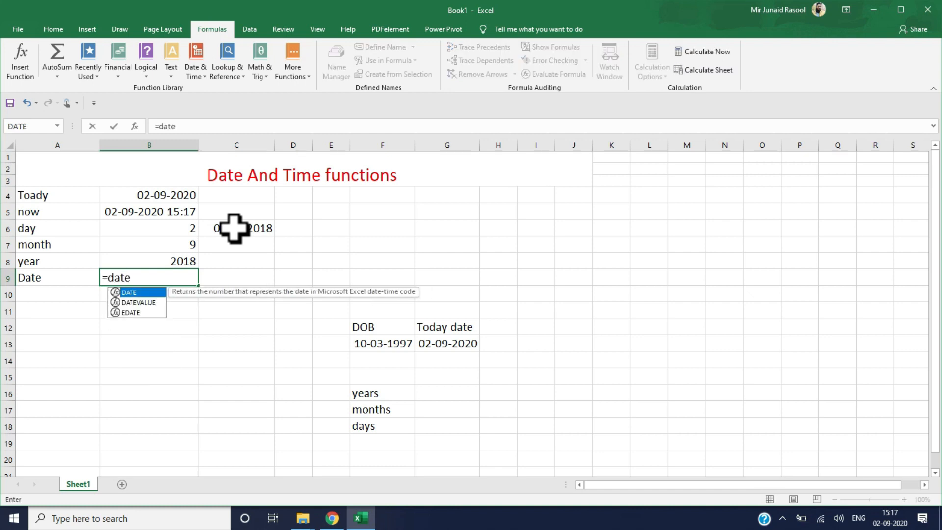
text(()
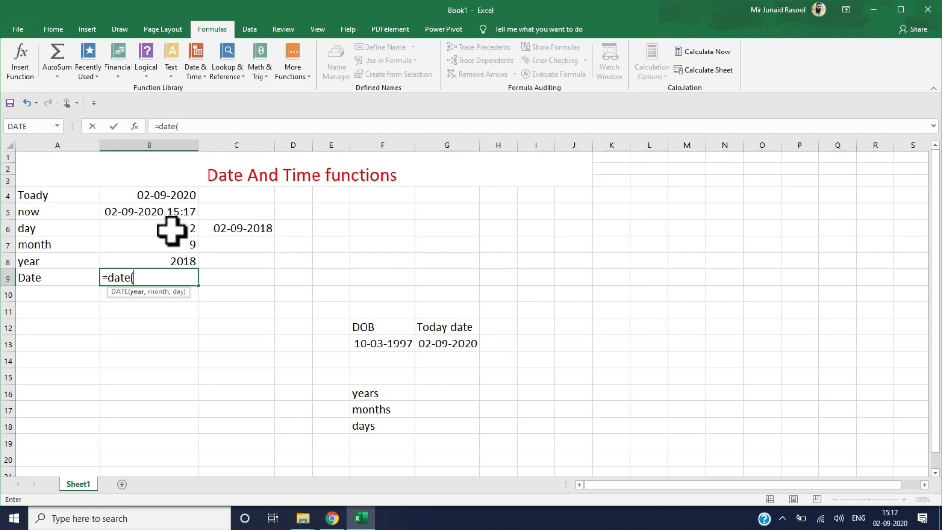
click(164, 264)
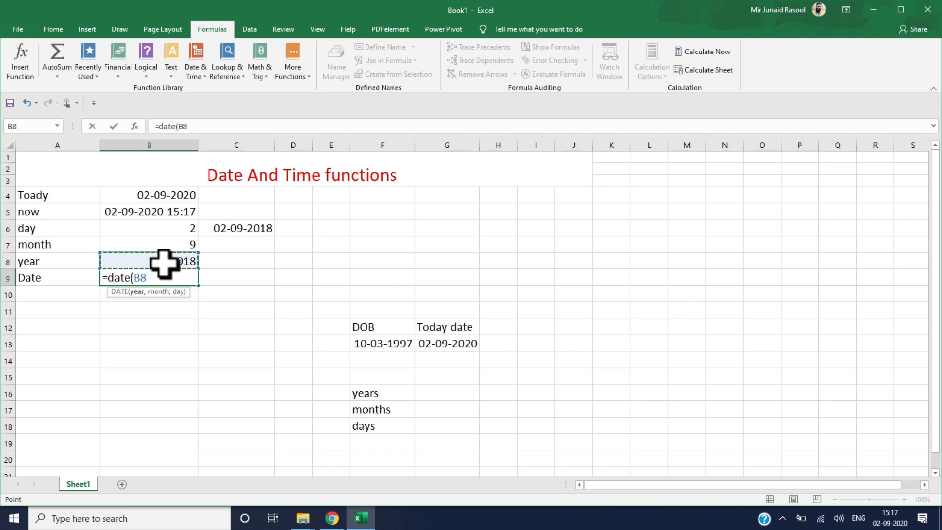
text(,)
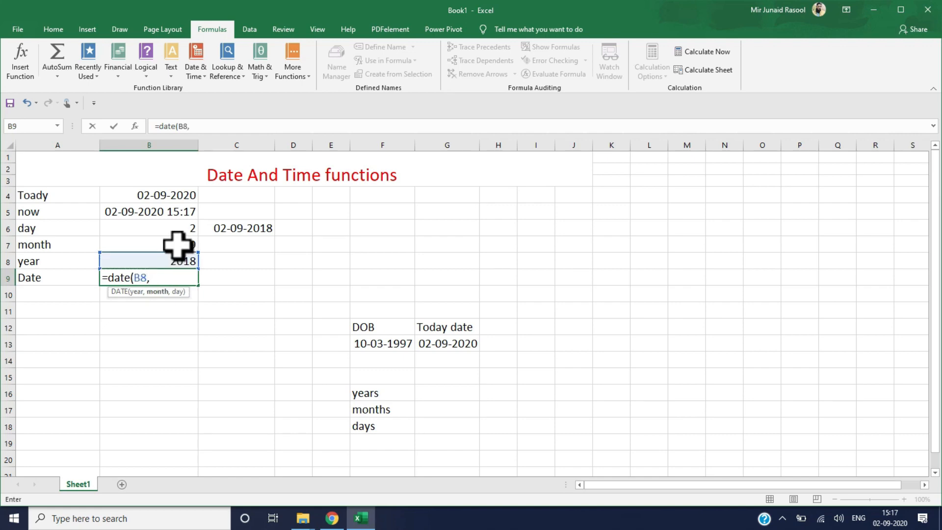
click(178, 245)
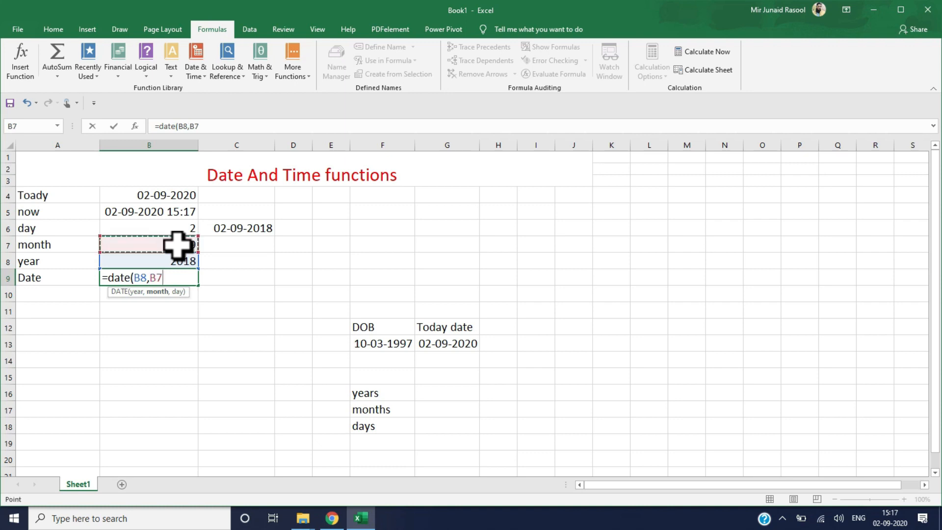
text(,)
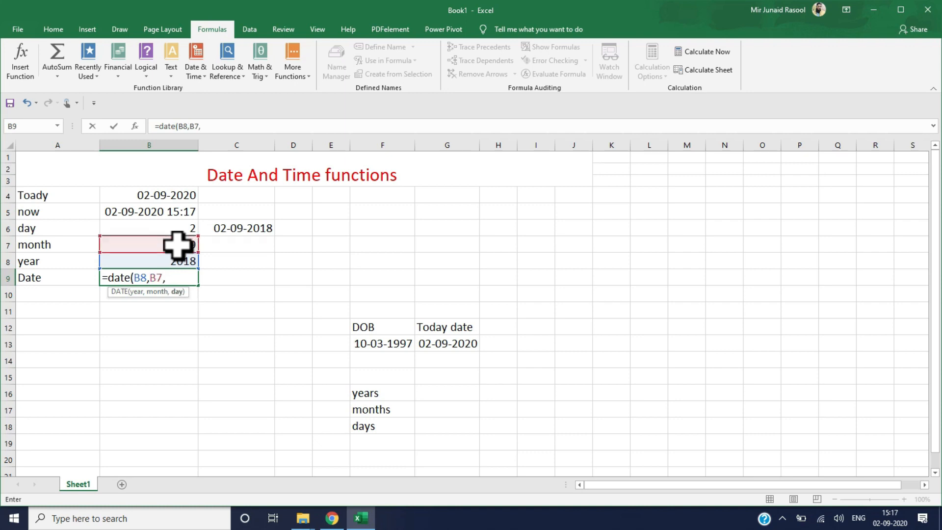
click(183, 227)
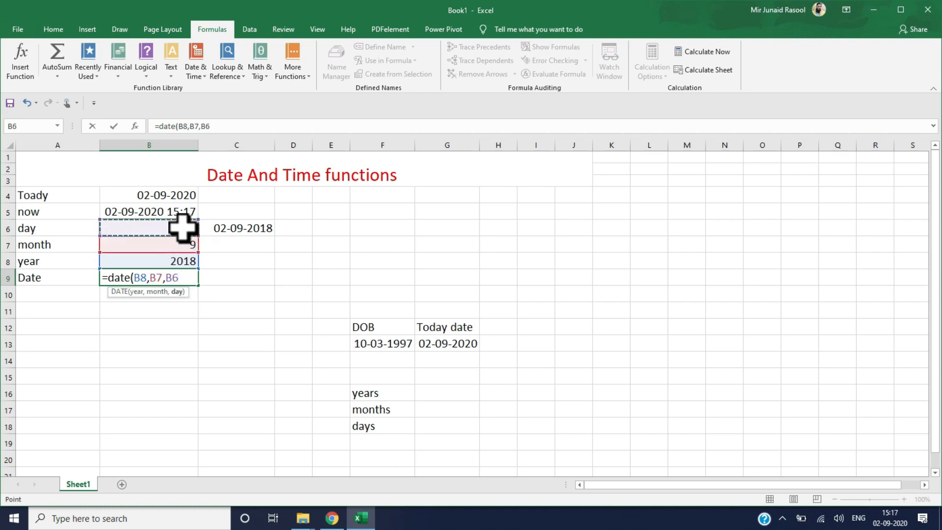
text())
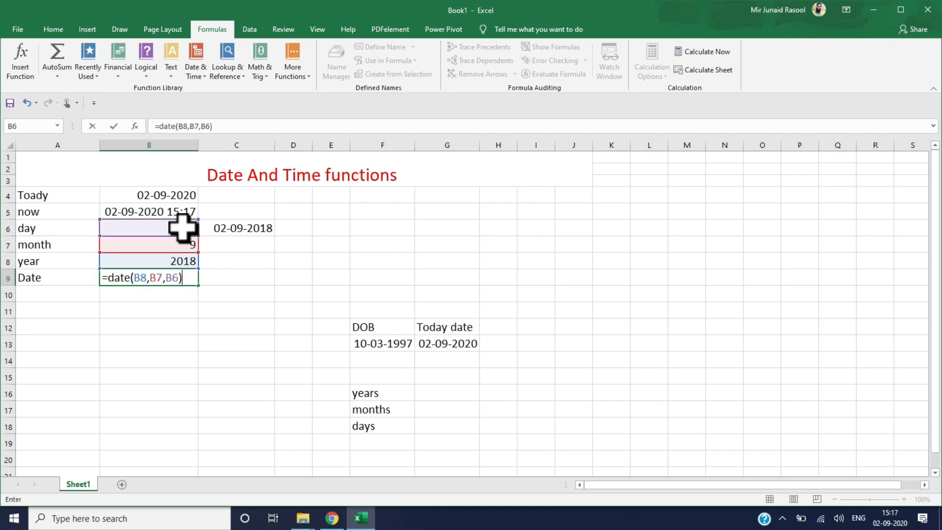
key(Return)
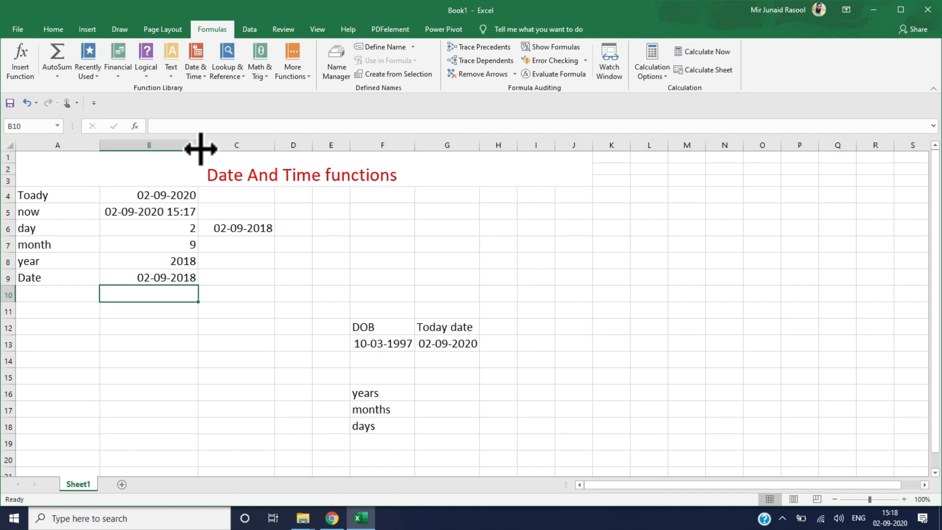
Step: Enter the day offsets 23 in cell C13 and 36 in cell C14
click(121, 347)
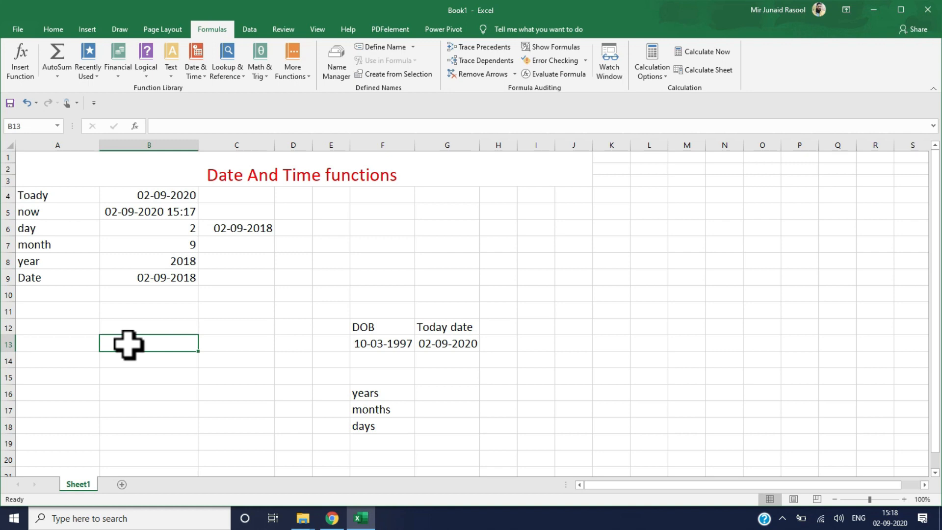
click(234, 342)
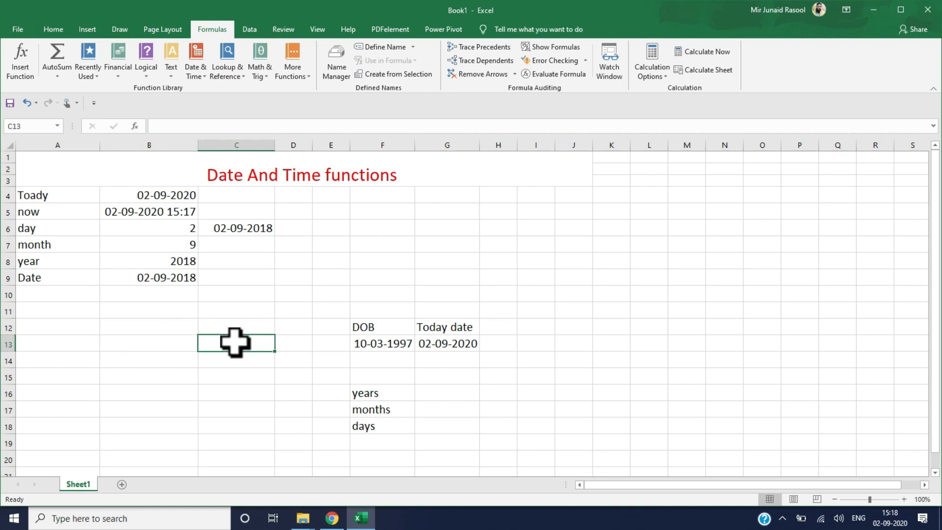
text(23)
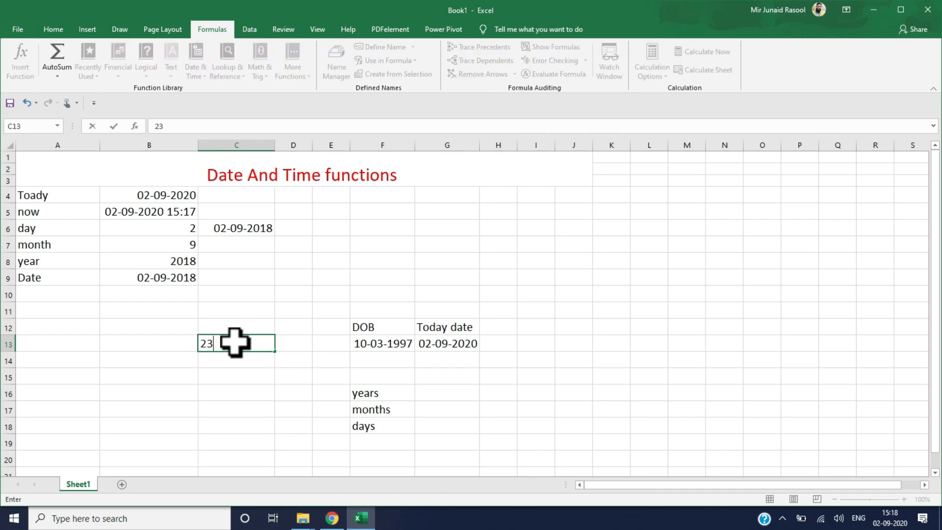
key(Return)
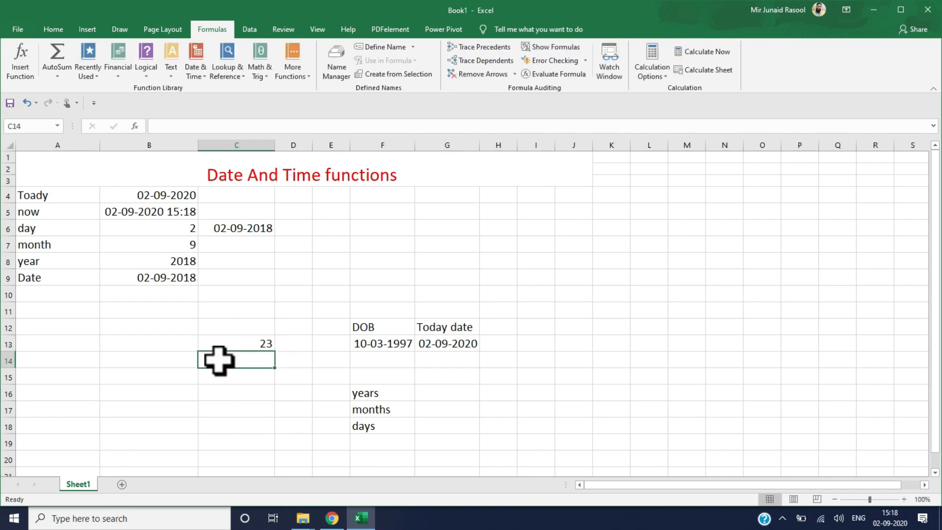
text(3)
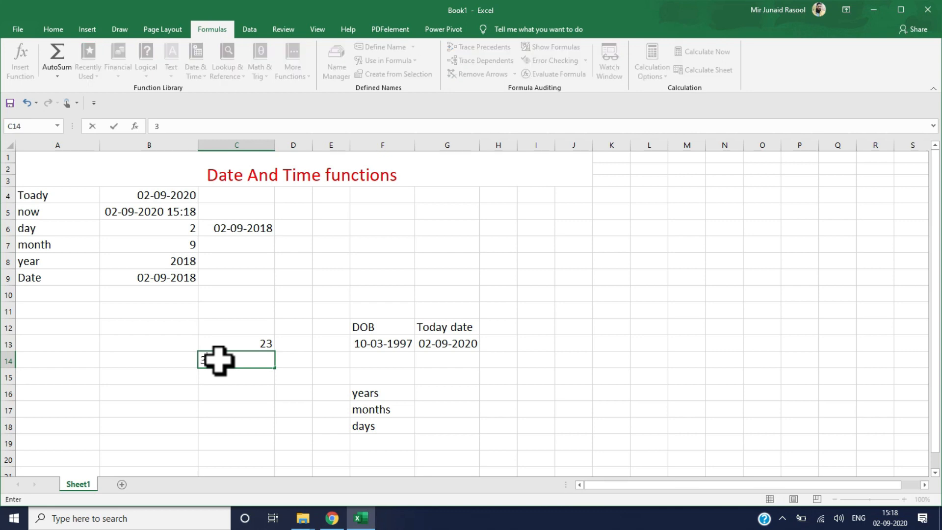
text(6)
key(Return)
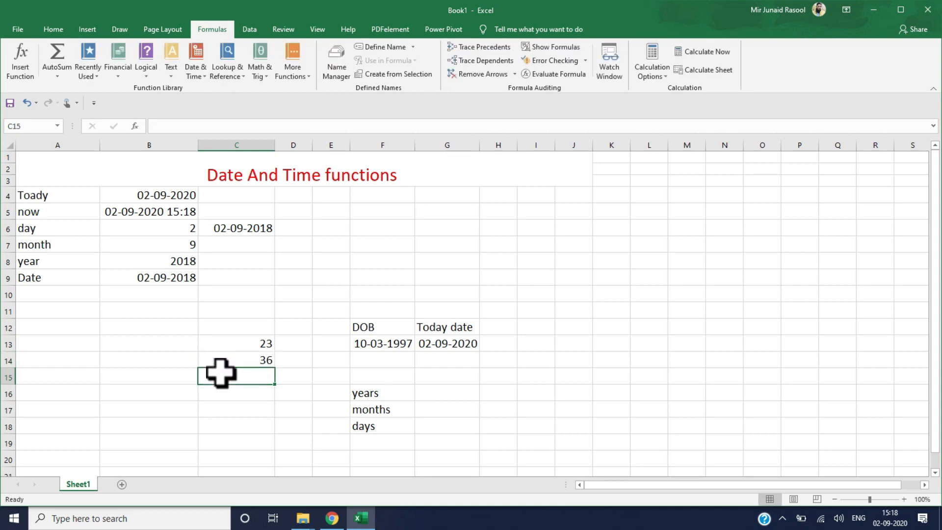
Step: Enter the formula =B9+C13 in cell B12 to add the 23 days to the date in B9
click(136, 328)
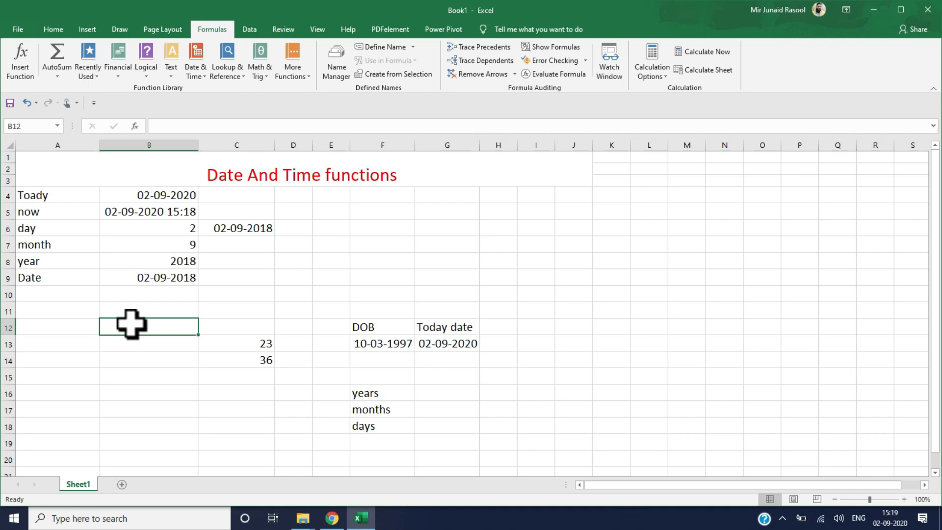
text(=)
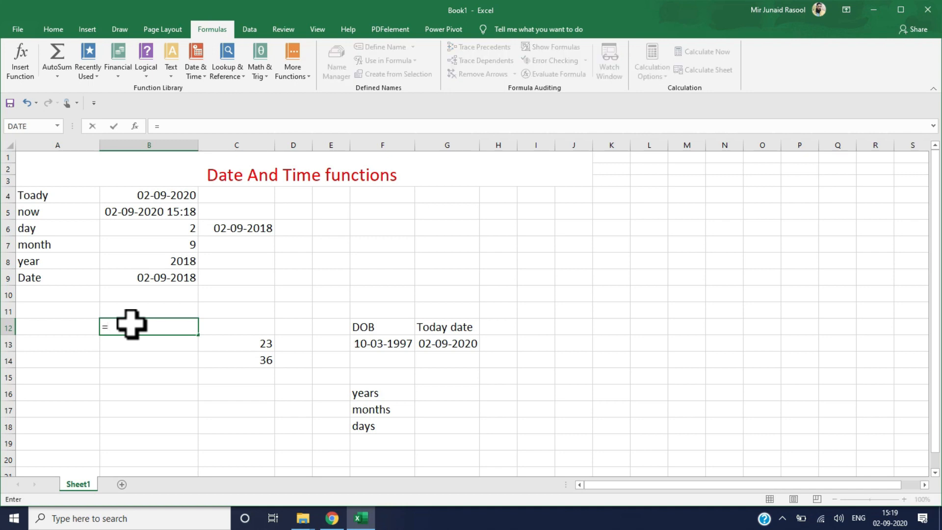
click(147, 280)
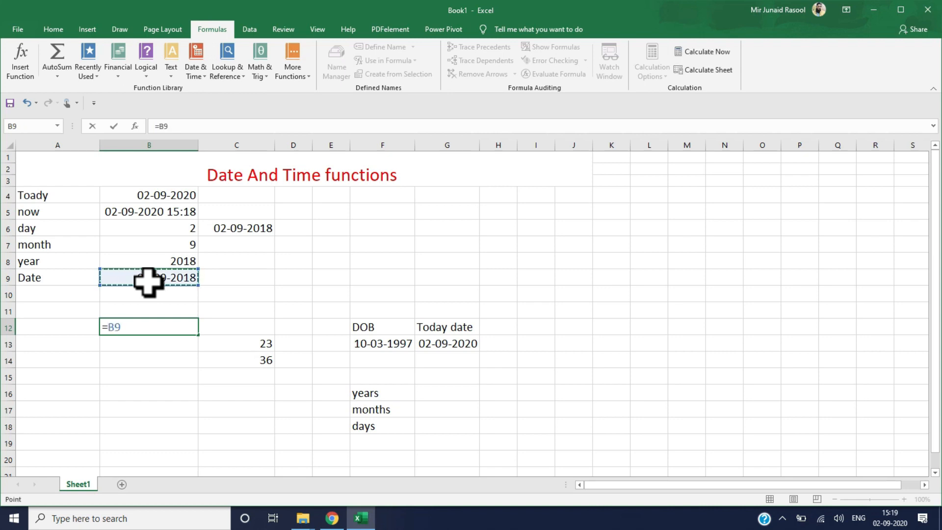
text(+)
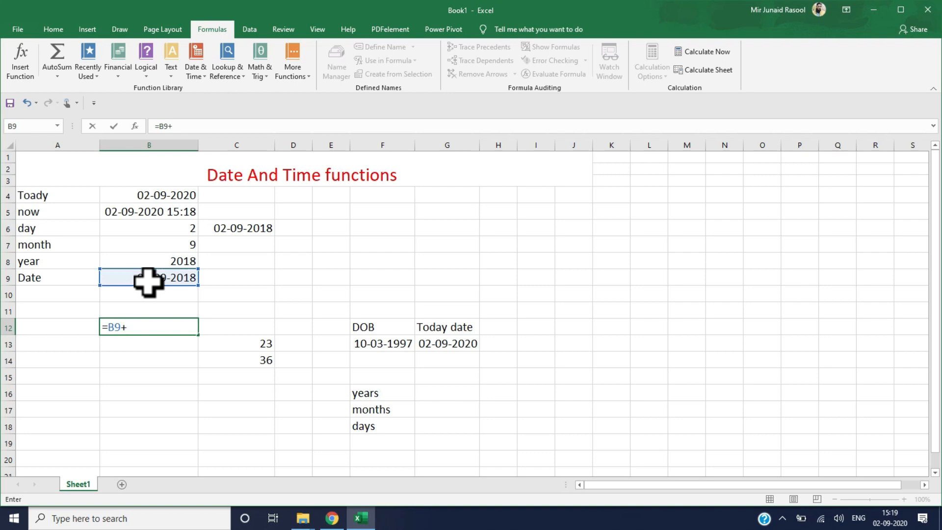
click(241, 344)
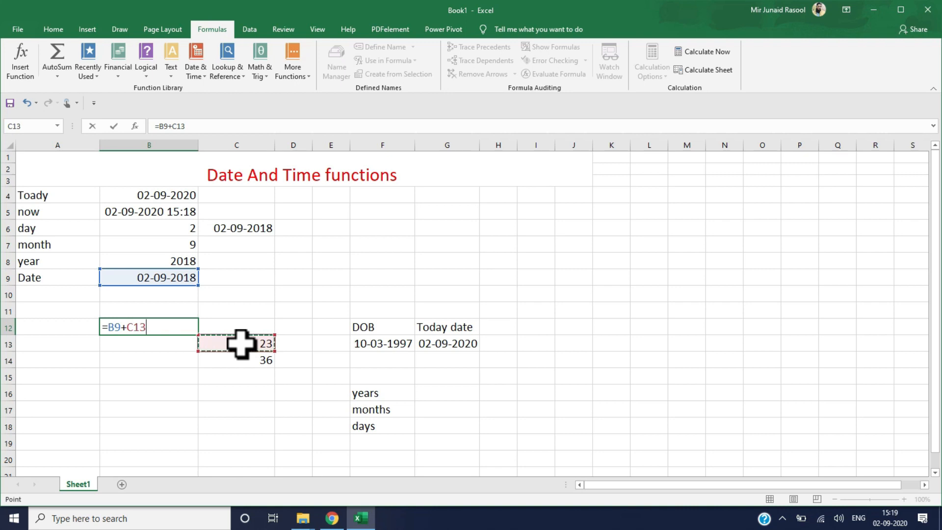
key(Return)
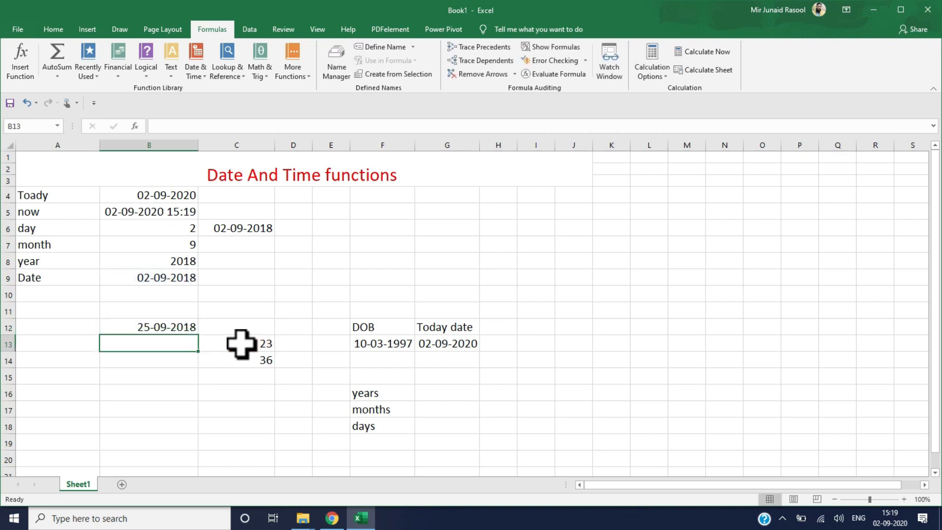
Step: Enter a formula in cell B13 that subtracts 36 days from the date in B12
click(174, 323)
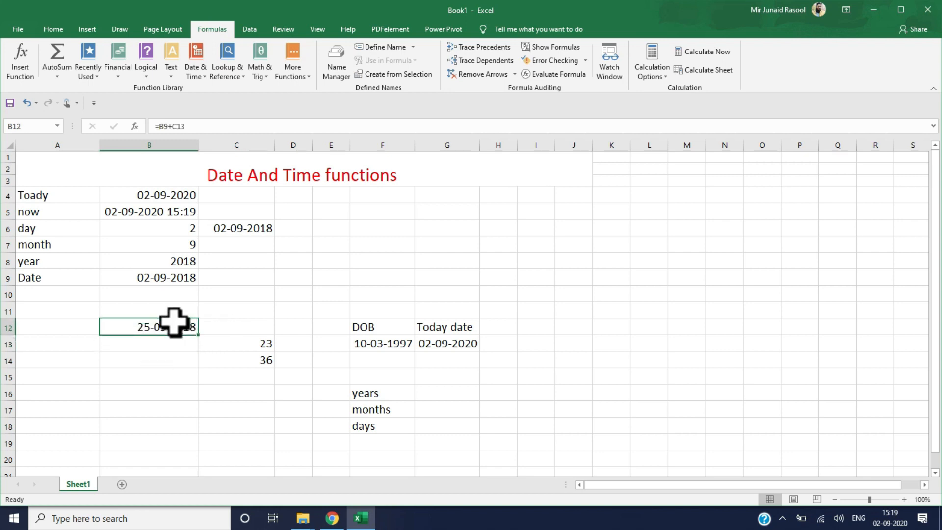
click(151, 345)
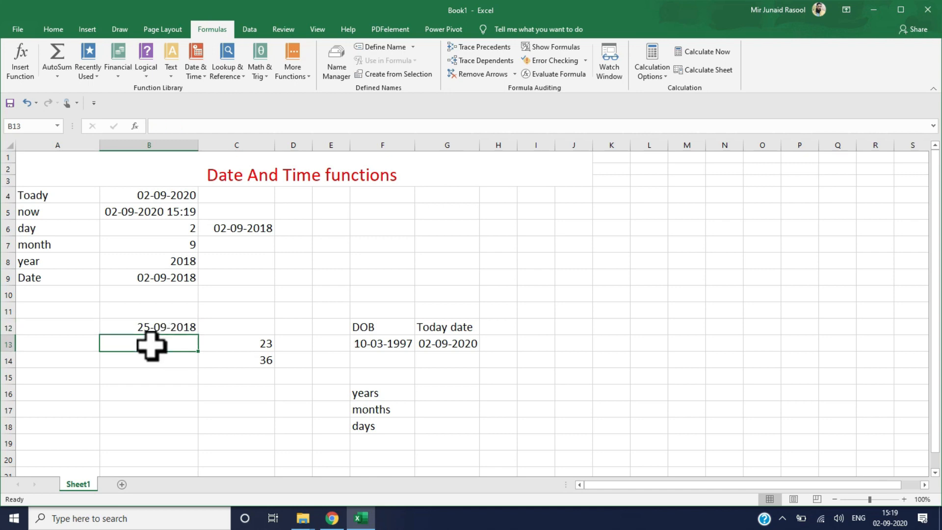
text(=)
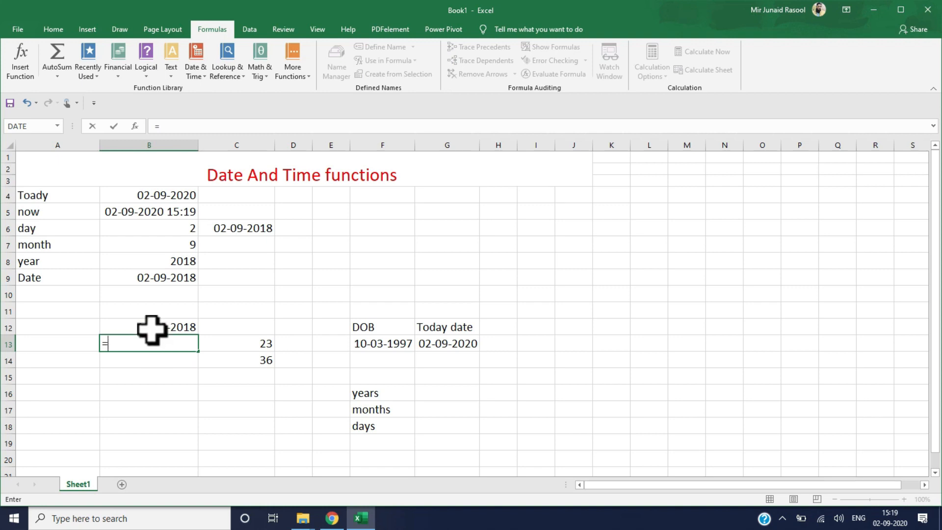
click(152, 328)
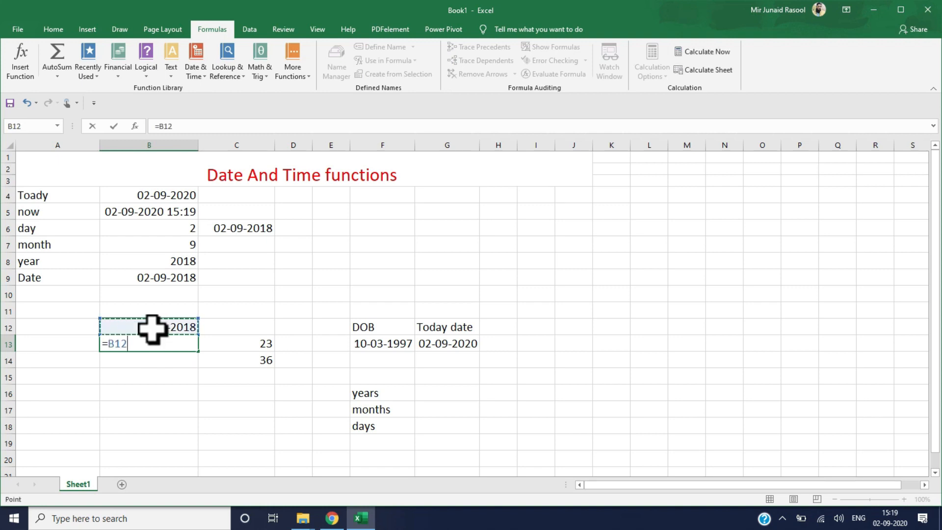
text(-36)
key(Return)
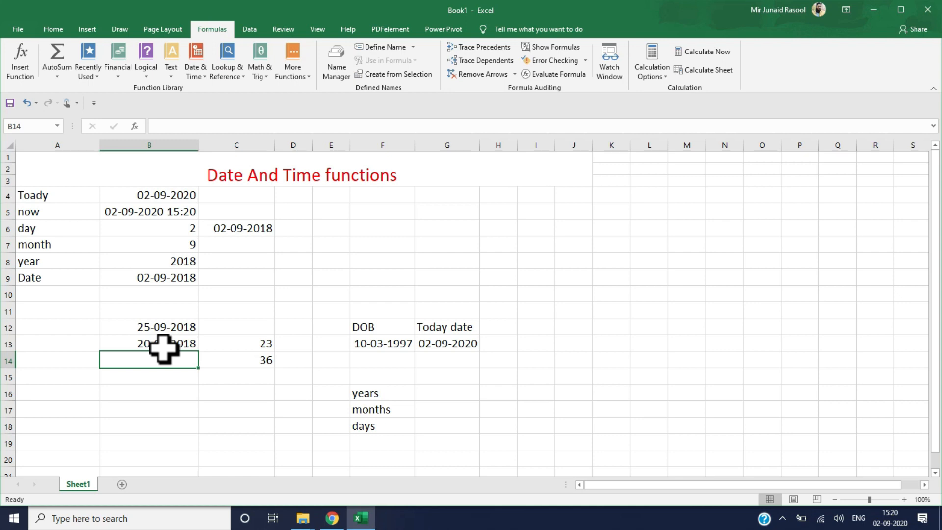
Step: Enter the formula =edate(B9,4) in cell B16 to add four months to the date in B9
click(132, 397)
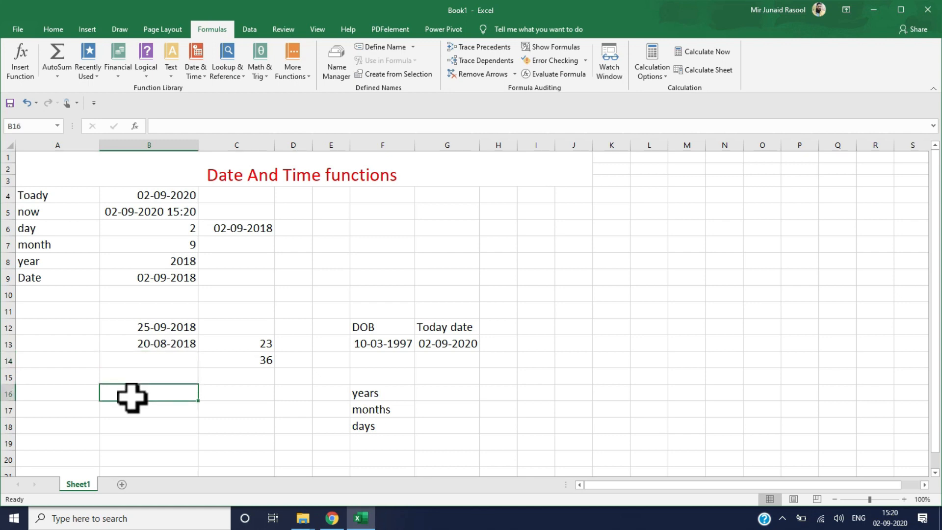
text(=edate)
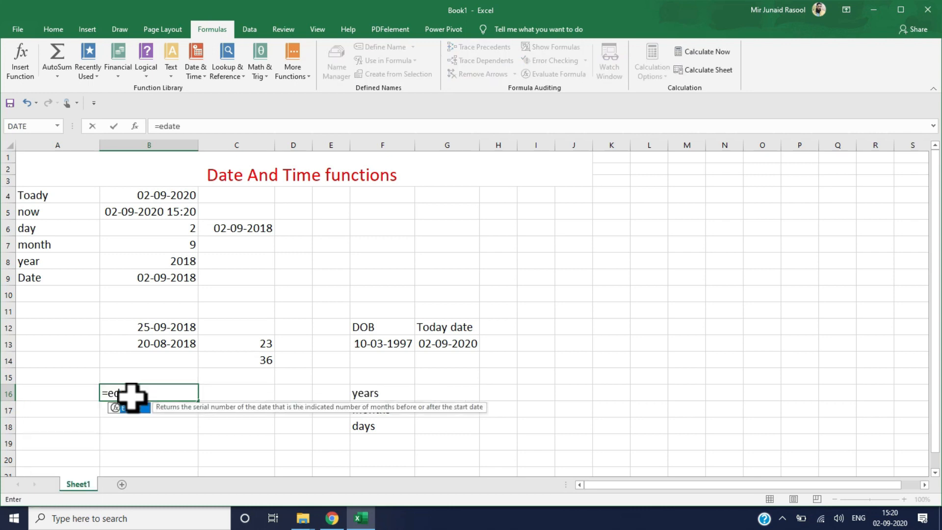
text(()
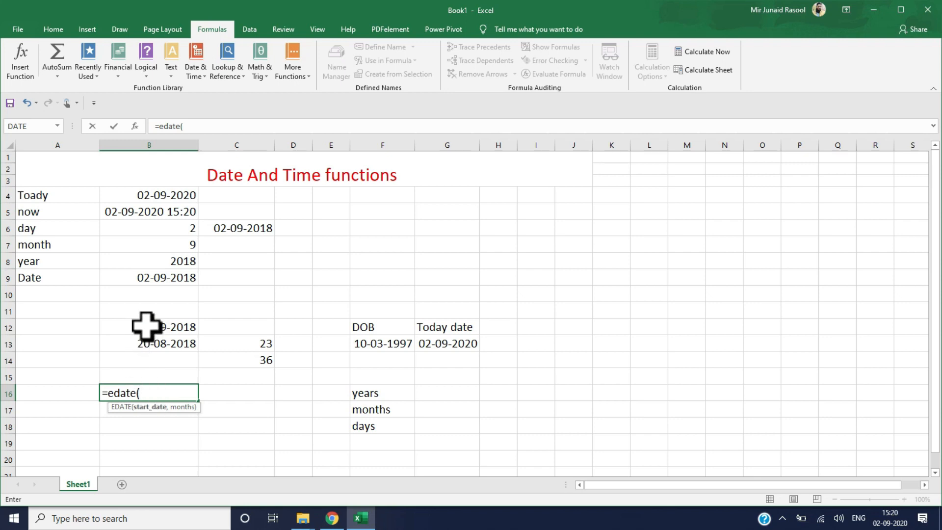
click(150, 278)
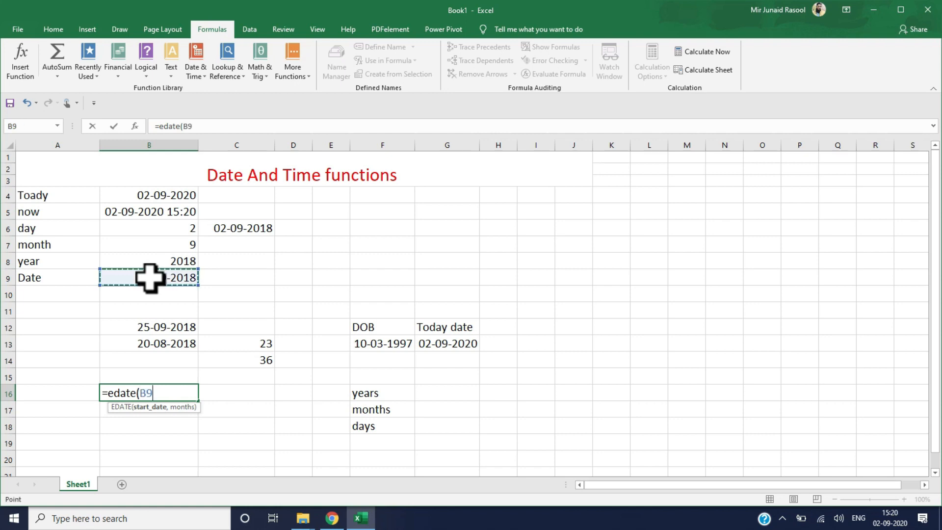
text(,)
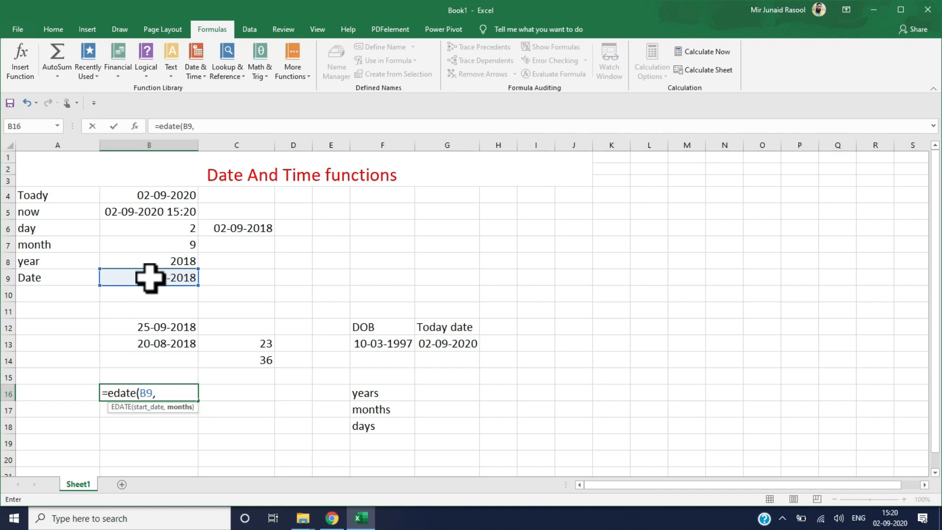
text(4))
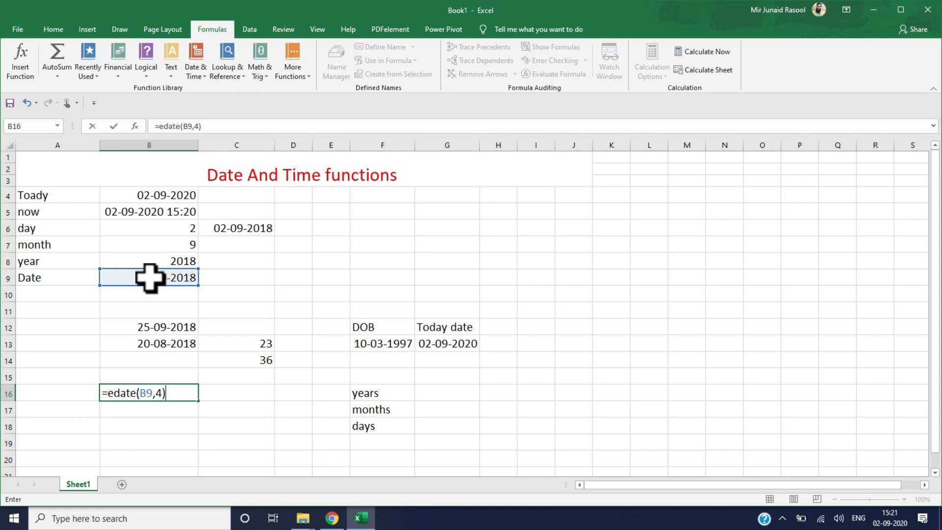
key(Return)
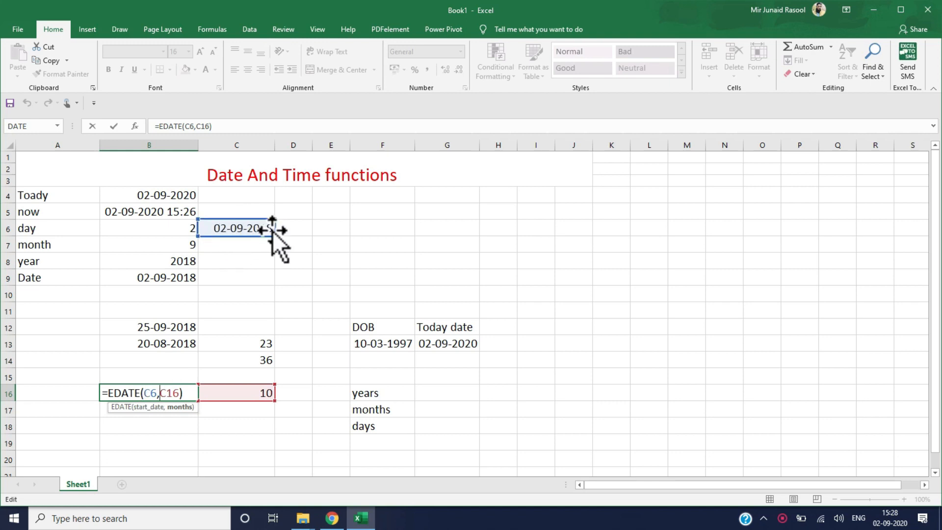
Step: Commit the formula =EDATE(C6,C16) in cell B16 and format its result as Short Date
click(188, 393)
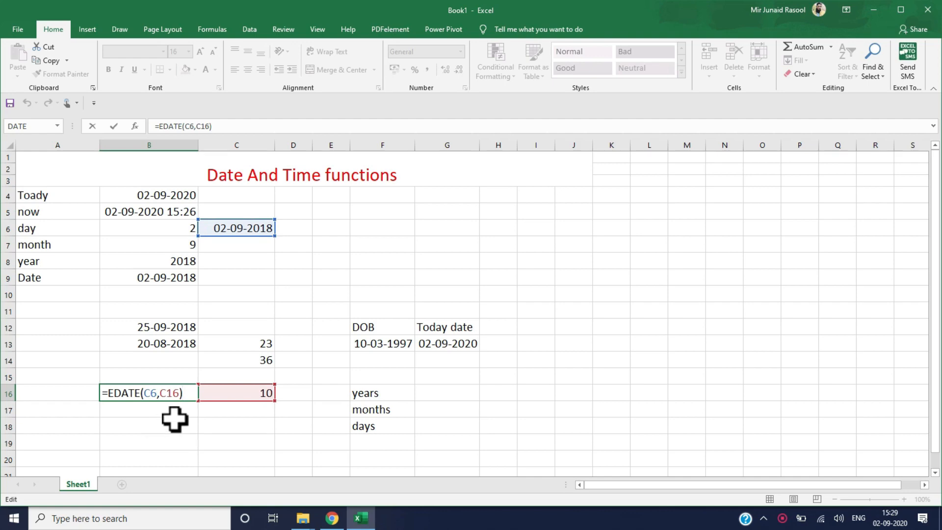
key(Return)
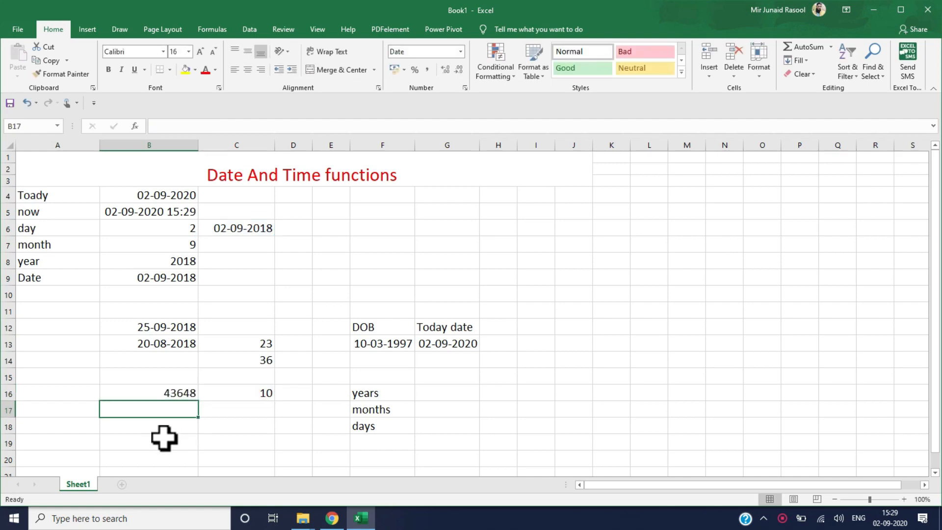
click(171, 395)
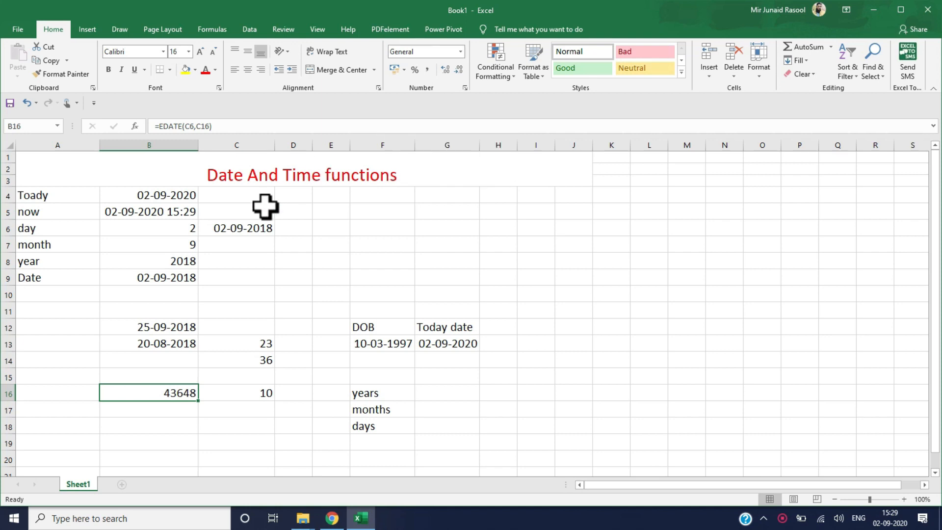
click(245, 228)
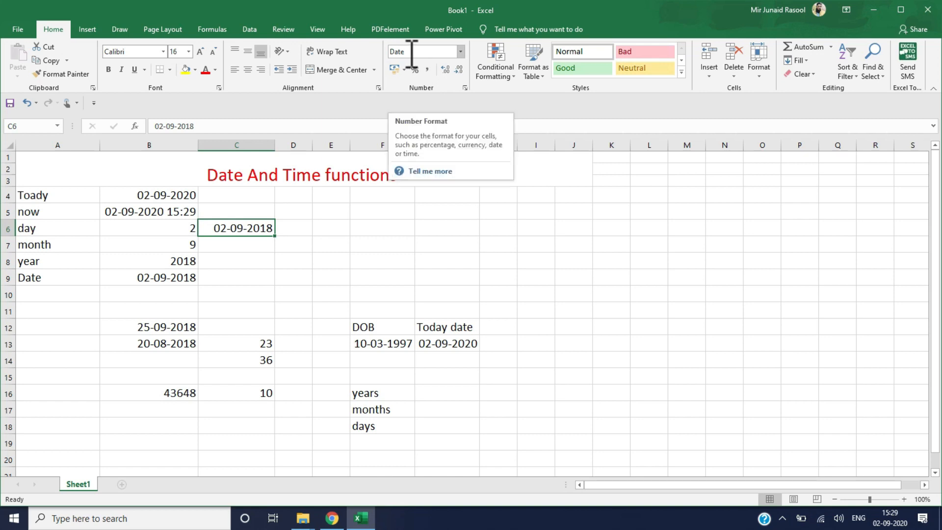
click(166, 393)
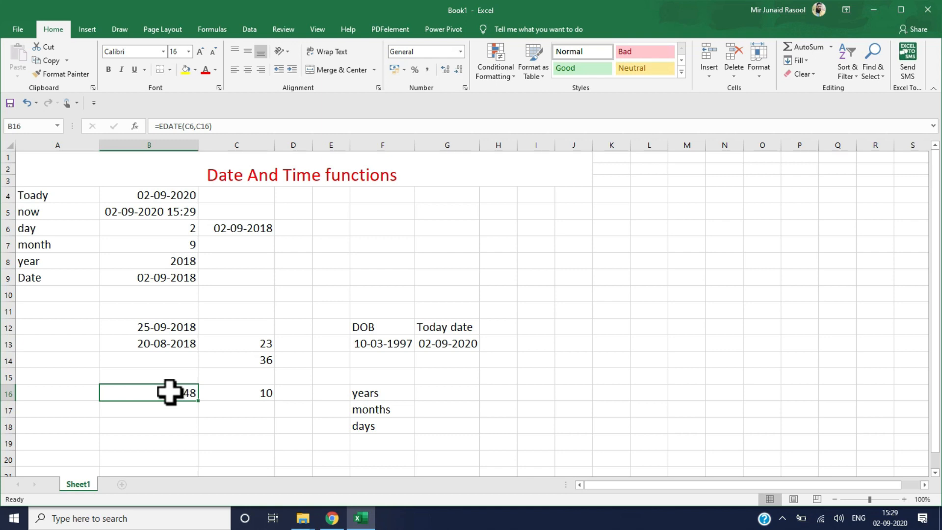
click(461, 51)
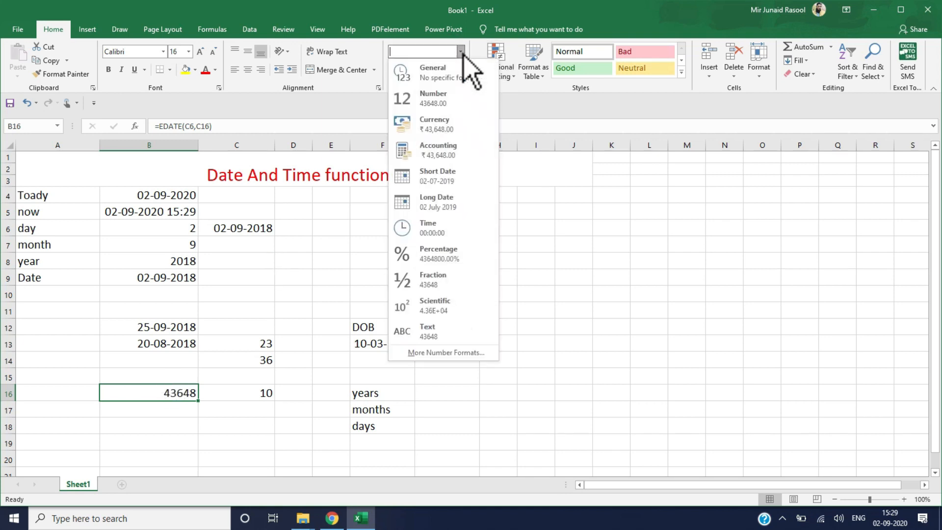
click(441, 173)
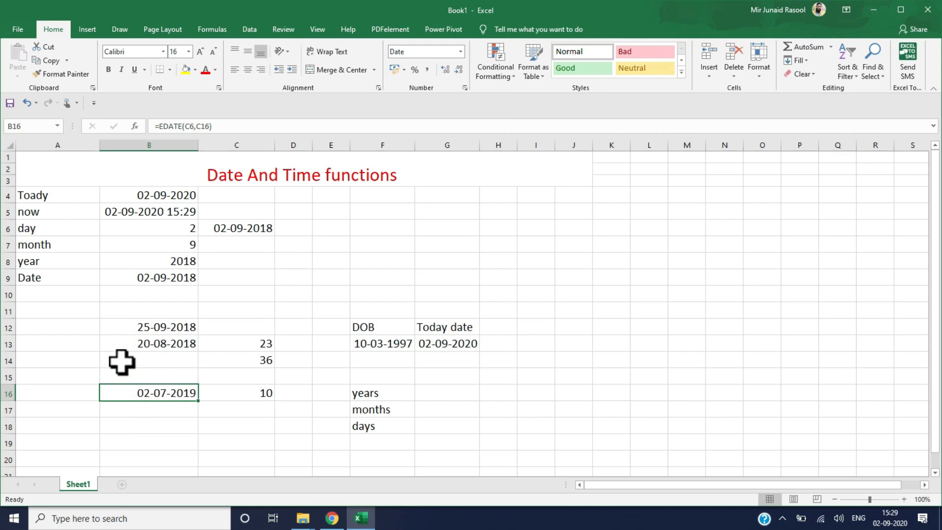
Step: Apply the Short Date number format to cells B14 through B20
drag(122, 361, 126, 455)
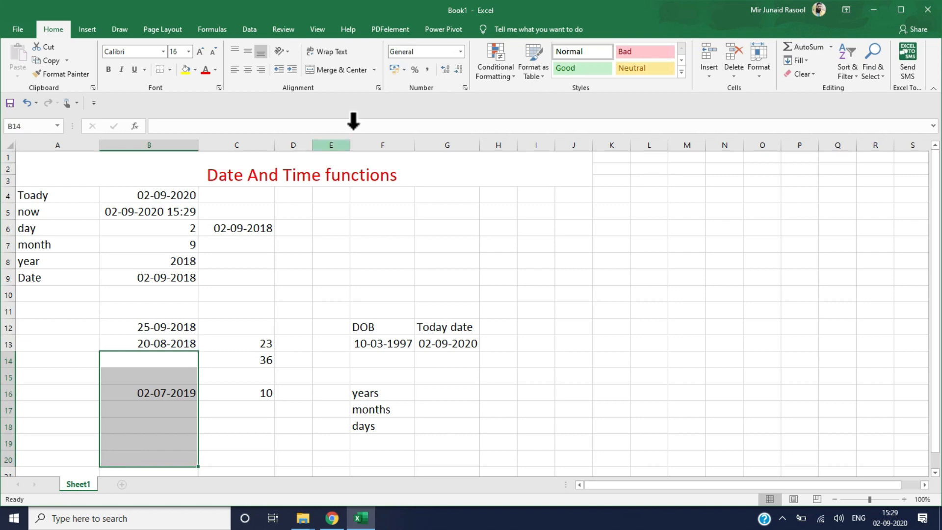
click(461, 52)
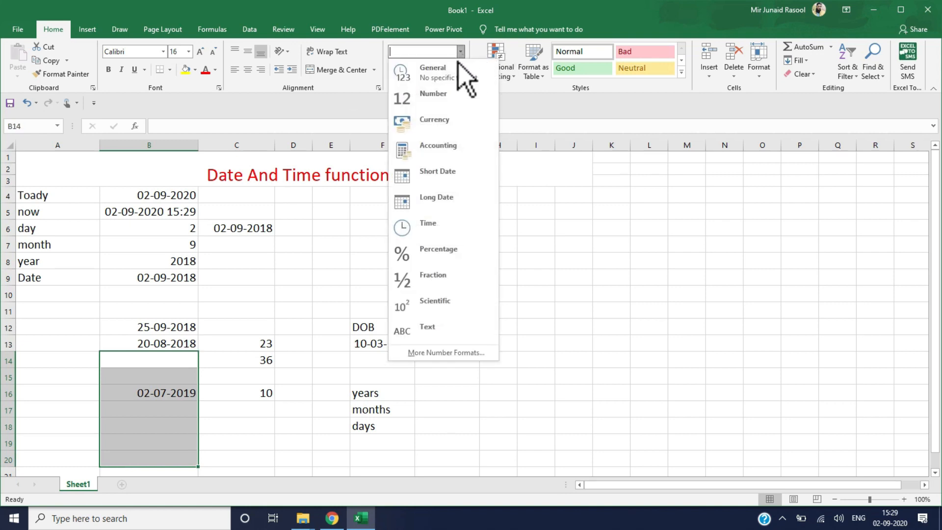
click(441, 176)
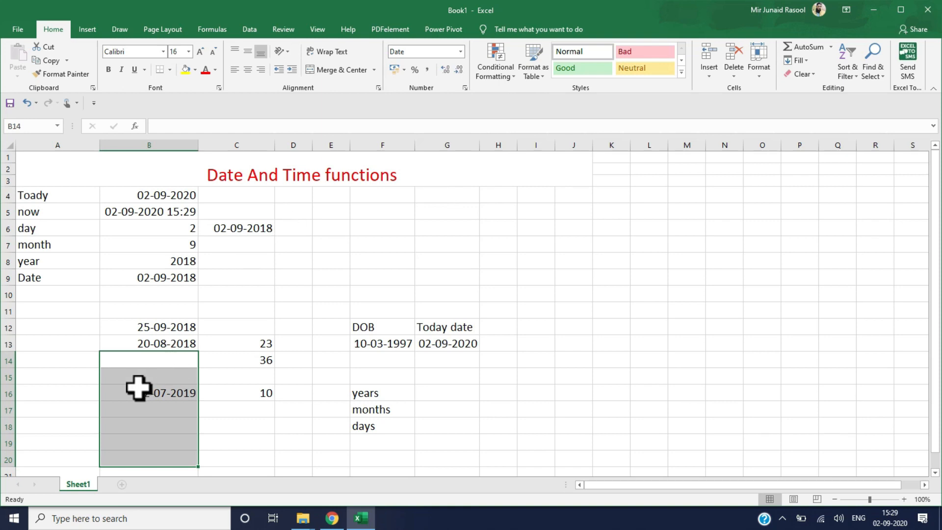
Step: Enter the formula =edate(C6,C16) in cell B17 to offset the date in C6 by the months in C16
click(135, 409)
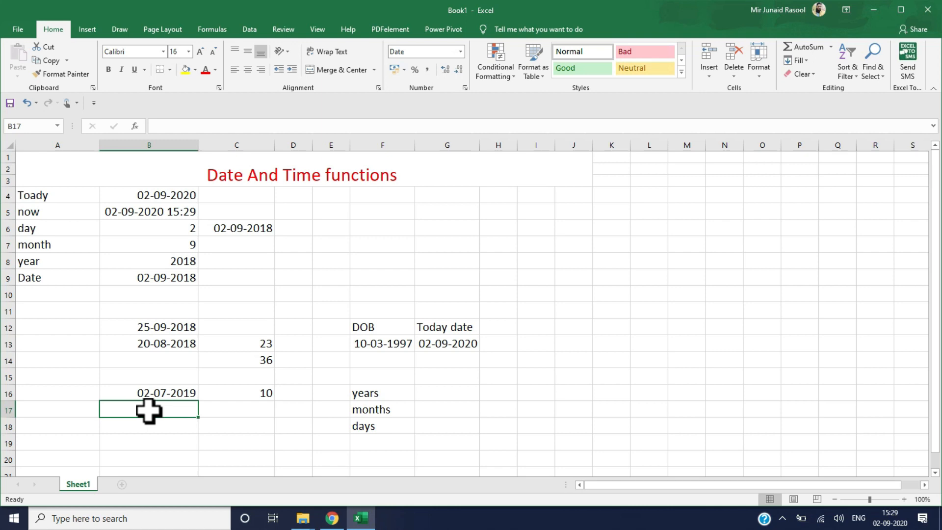
text(=eda)
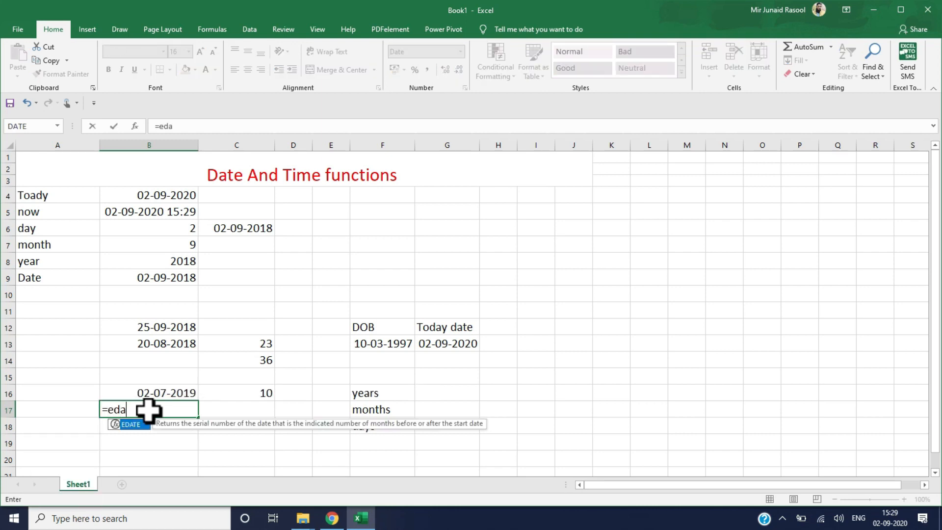
text(te()
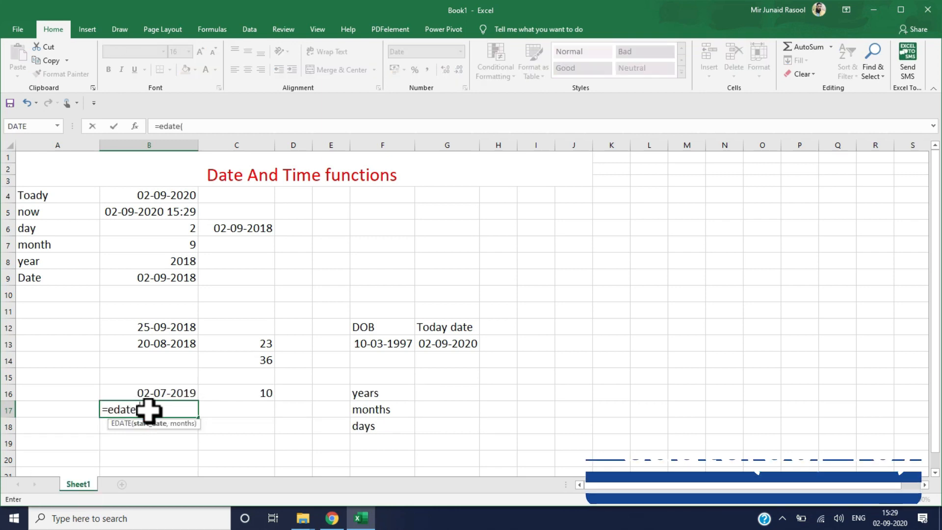
click(236, 228)
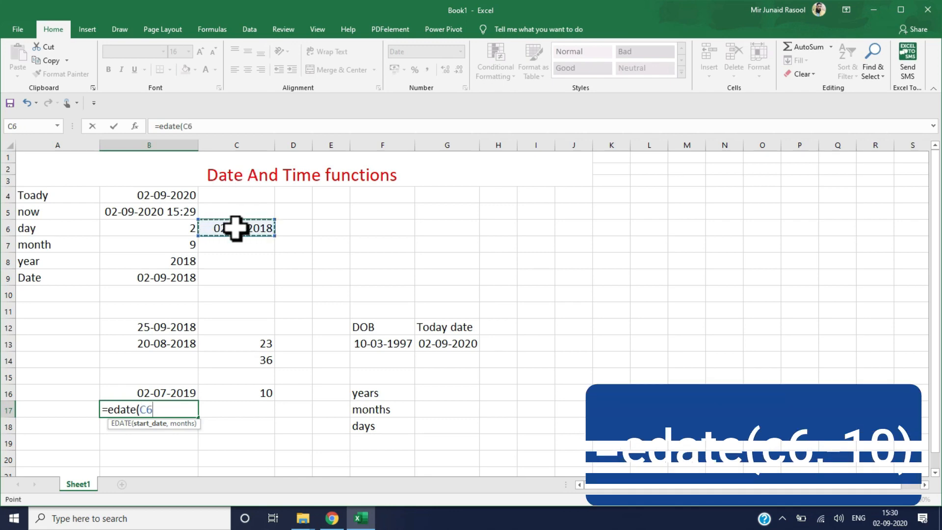
text(,)
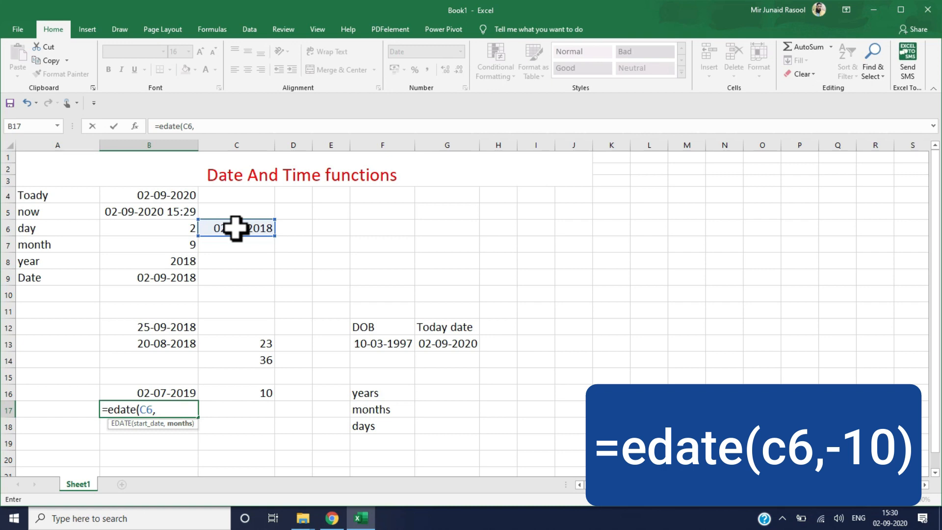
click(247, 396)
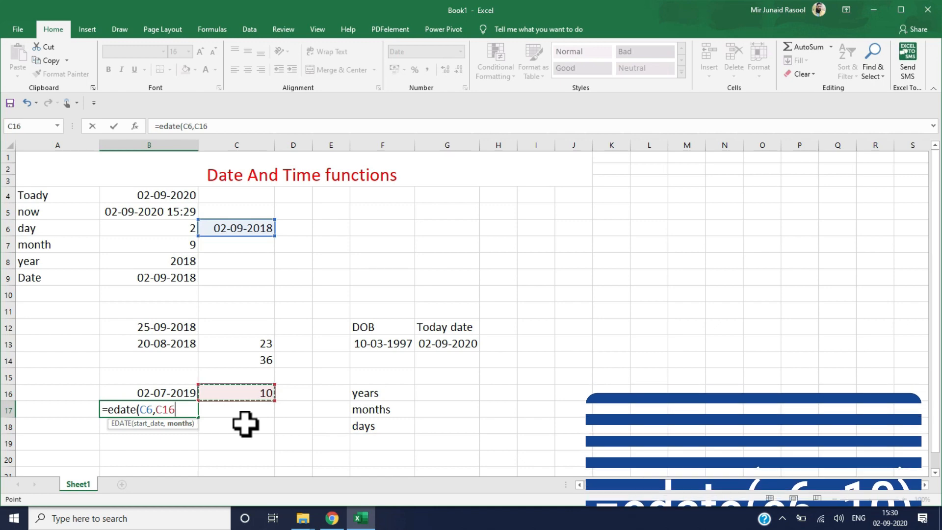
text())
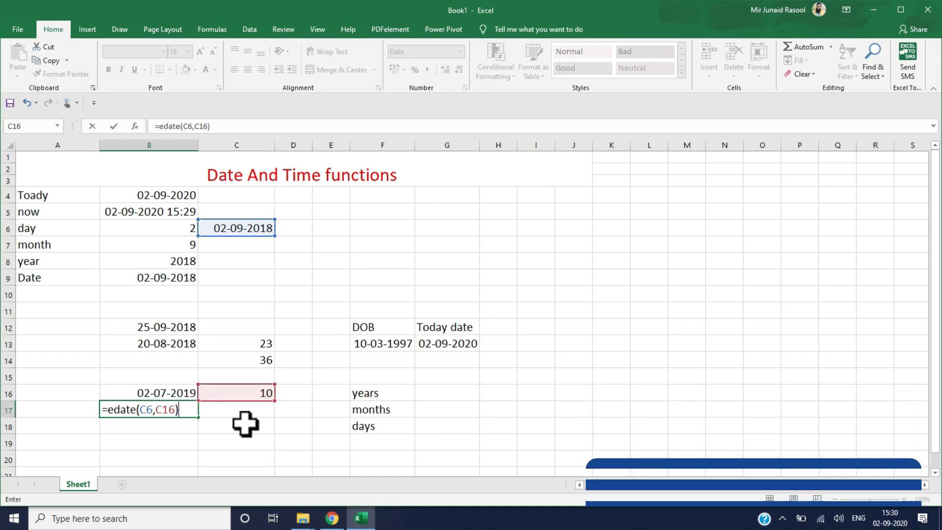
key(Return)
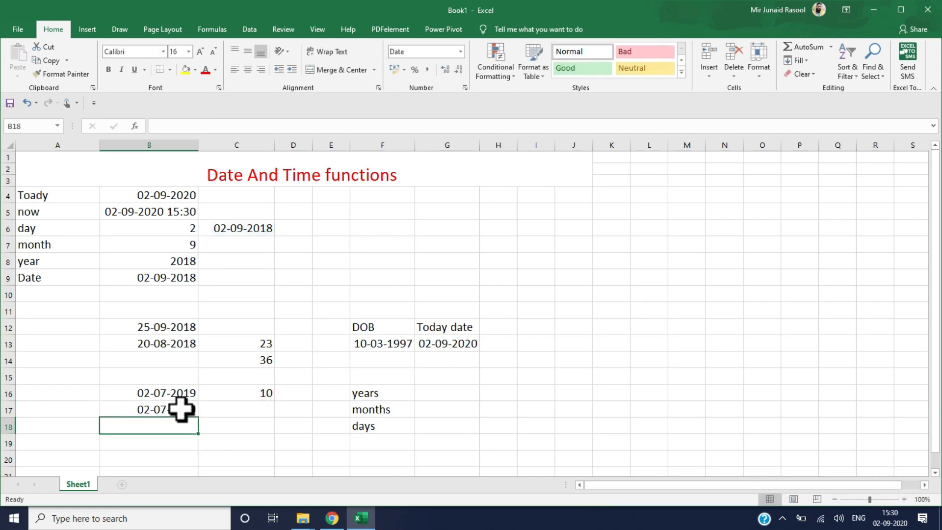
Step: Change the month offset in cell C16 to -10 so the EDATE formulas count months backward
click(250, 393)
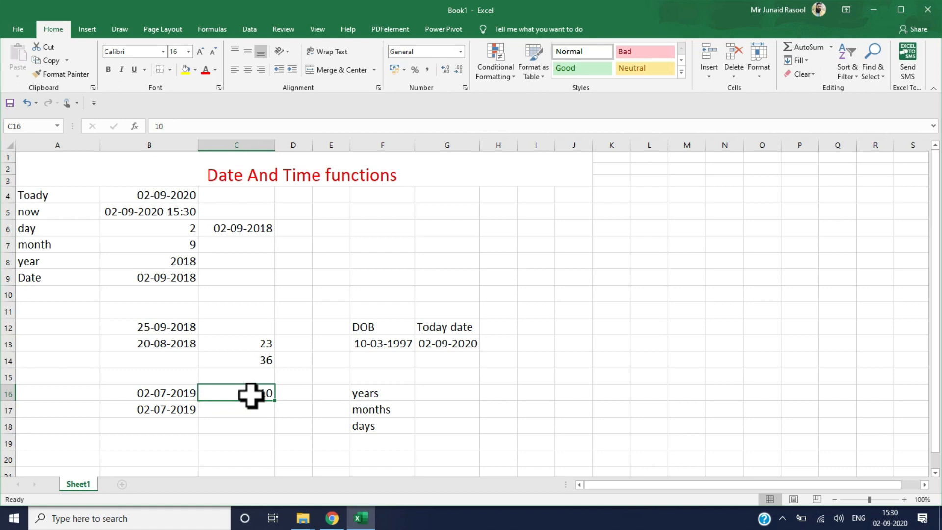
text(-)
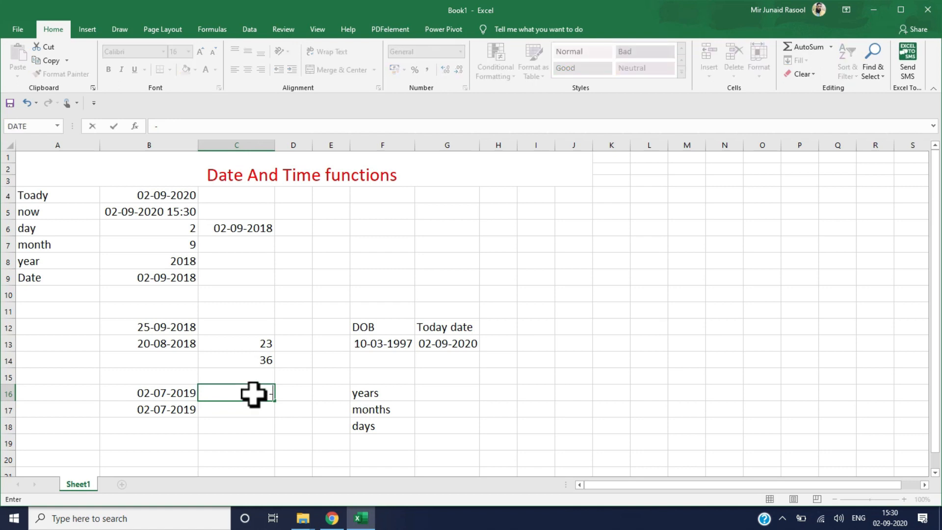
text(10)
key(Return)
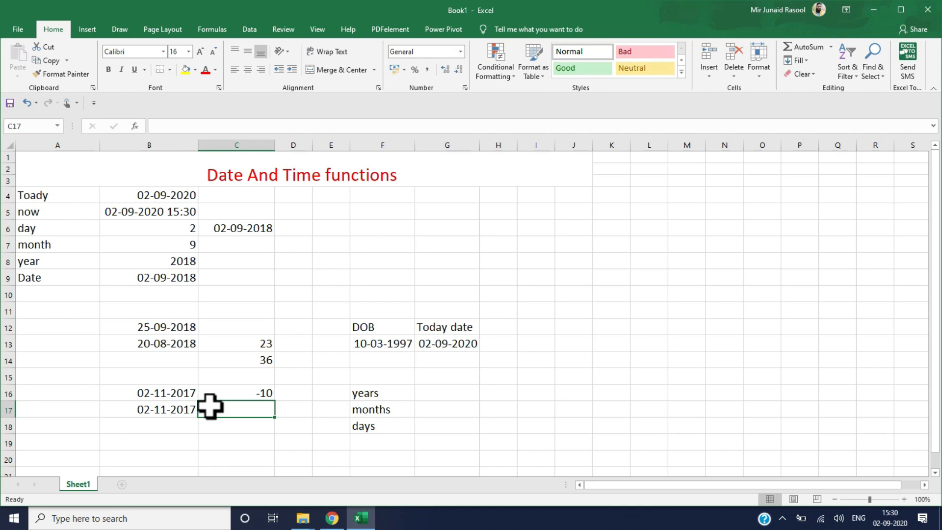
click(157, 341)
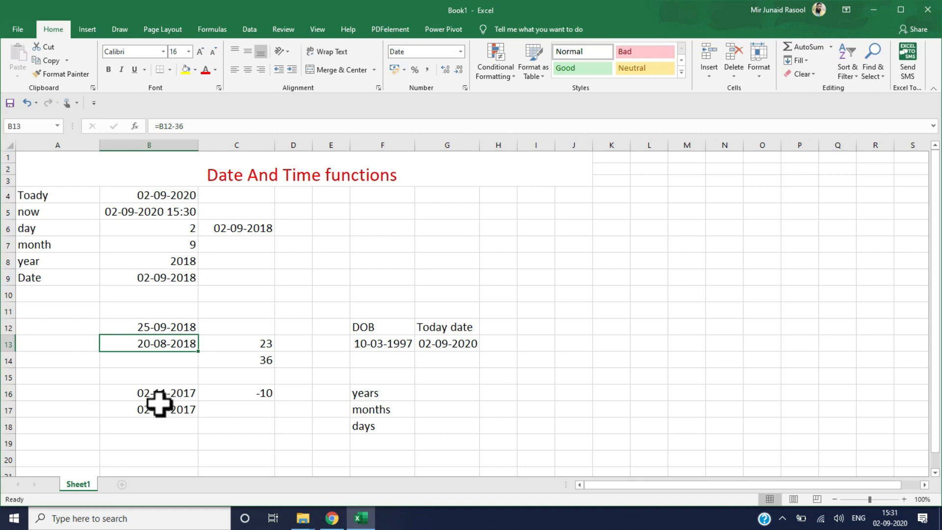
Step: Enter the formula =edate(C6,36) in cell B19 to offset the date in C6 forward by 36 months
click(142, 440)
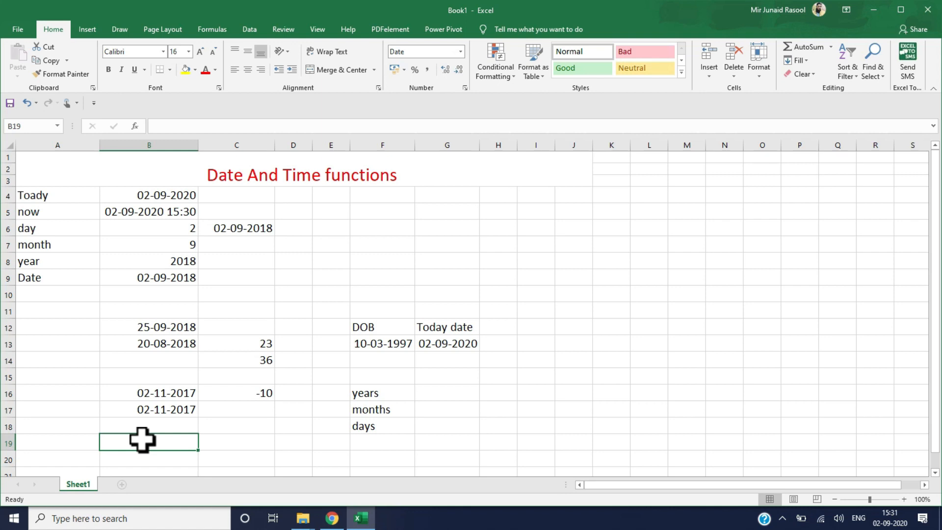
text(=eda)
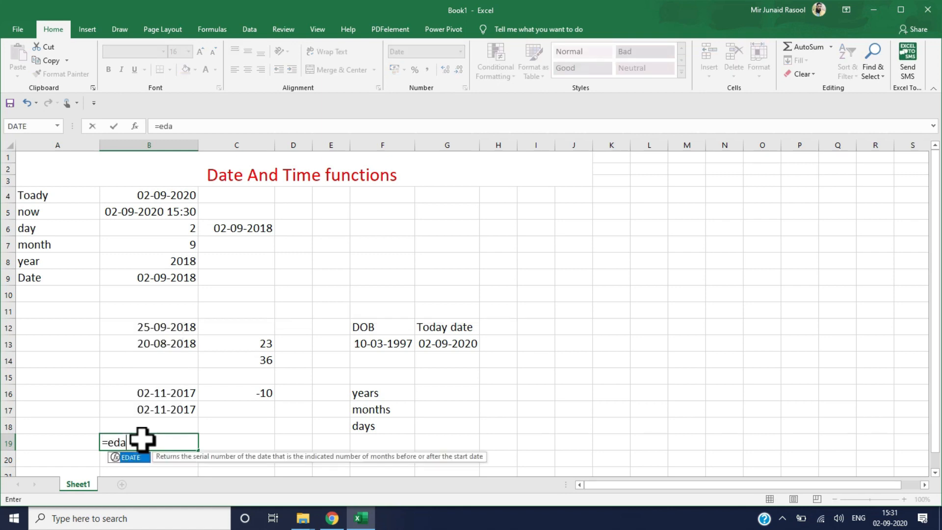
text(te()
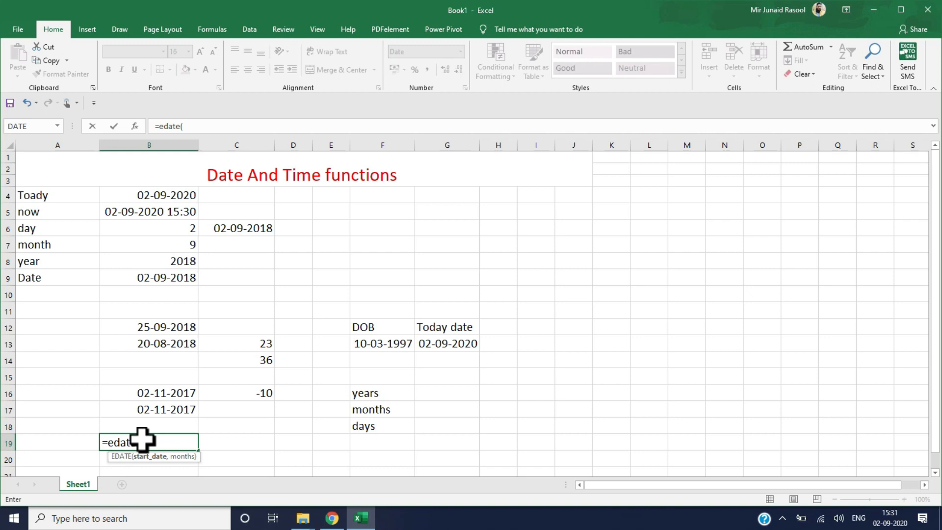
click(240, 226)
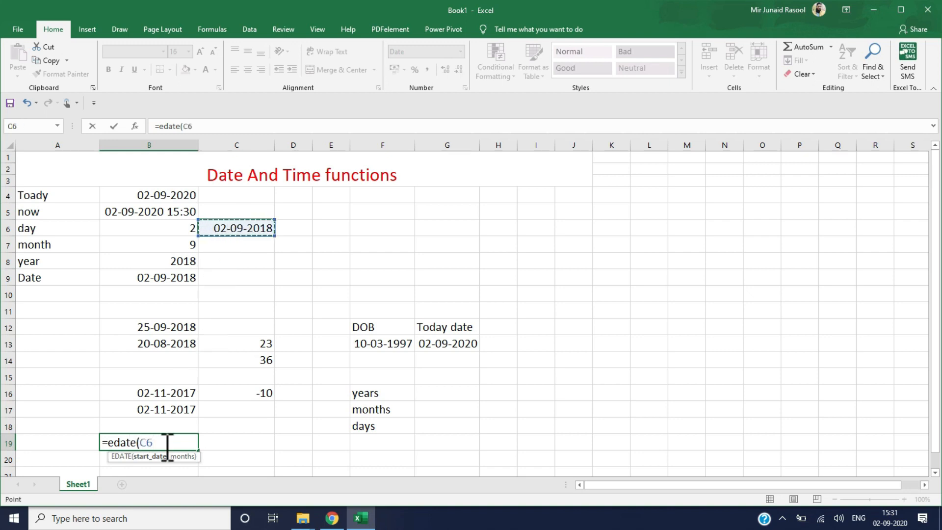
text(,)
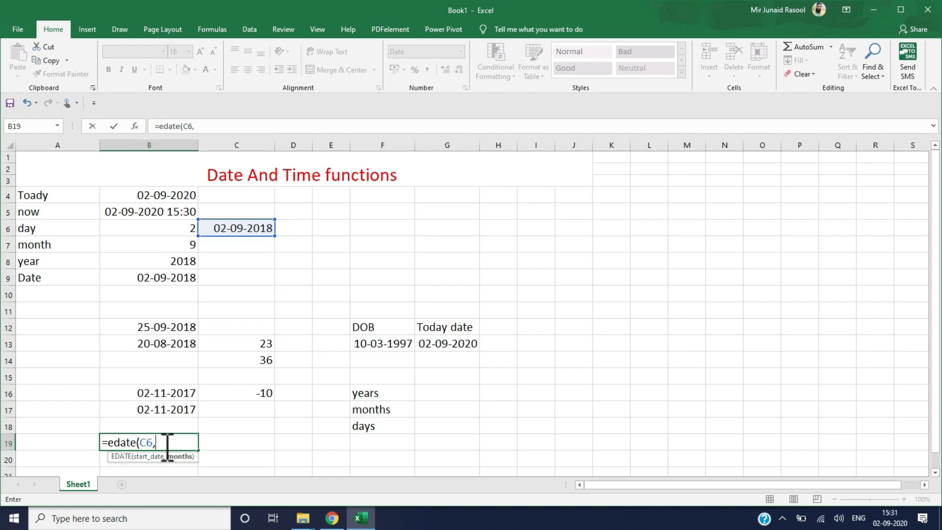
text(36))
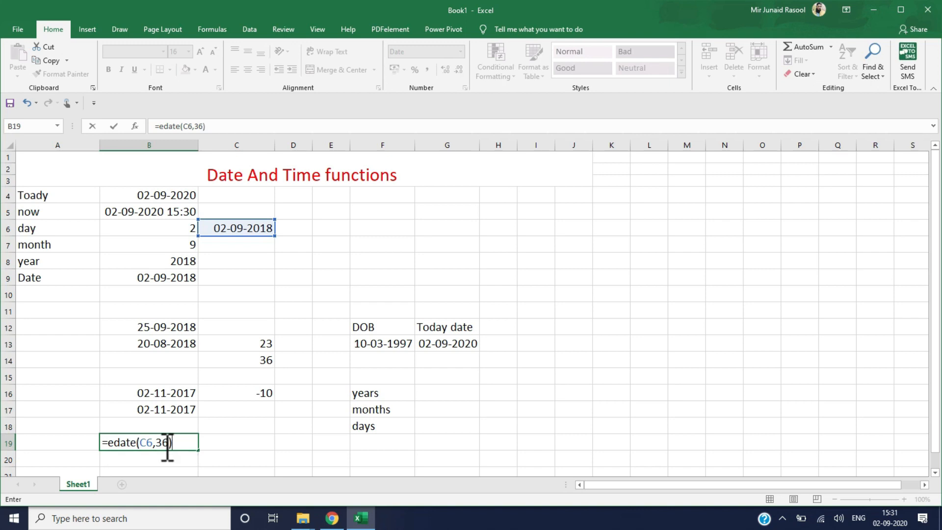
key(Return)
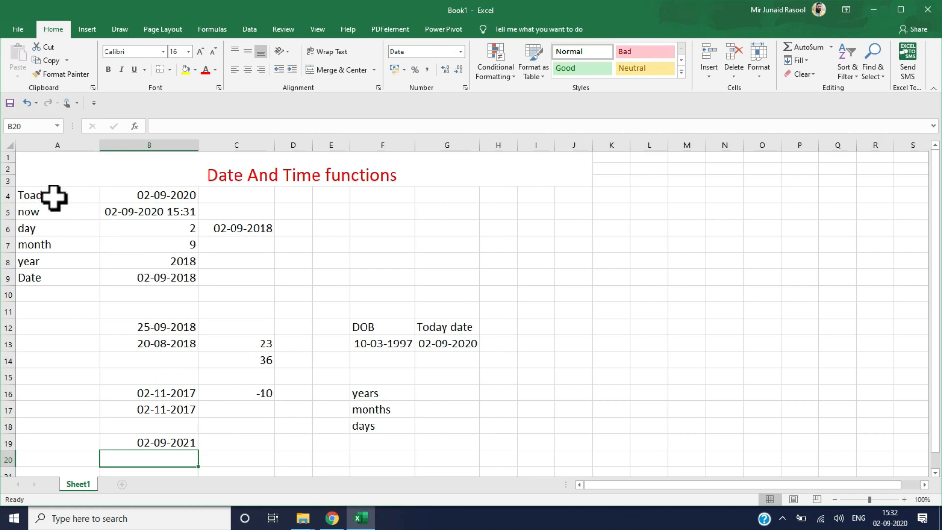
drag(54, 197, 55, 279)
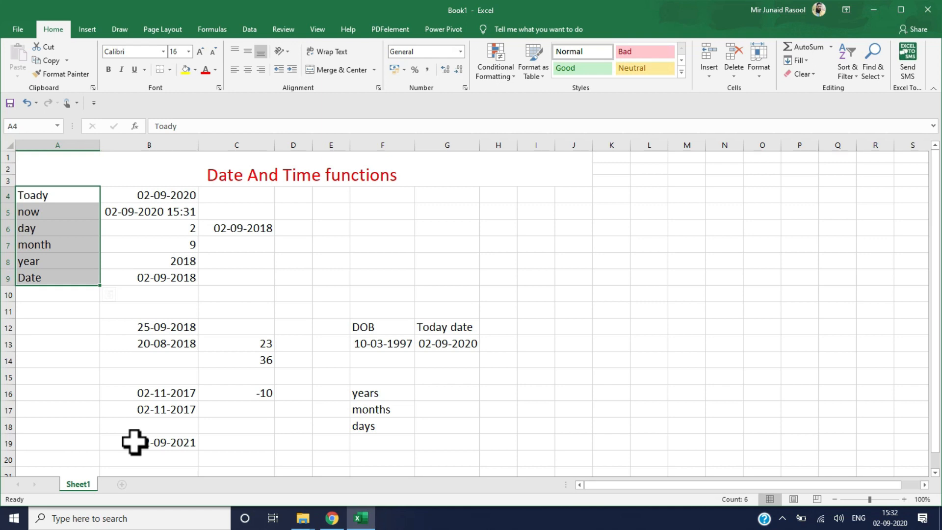
Step: Enter the start date 01-01-2020 in cell C8
click(240, 260)
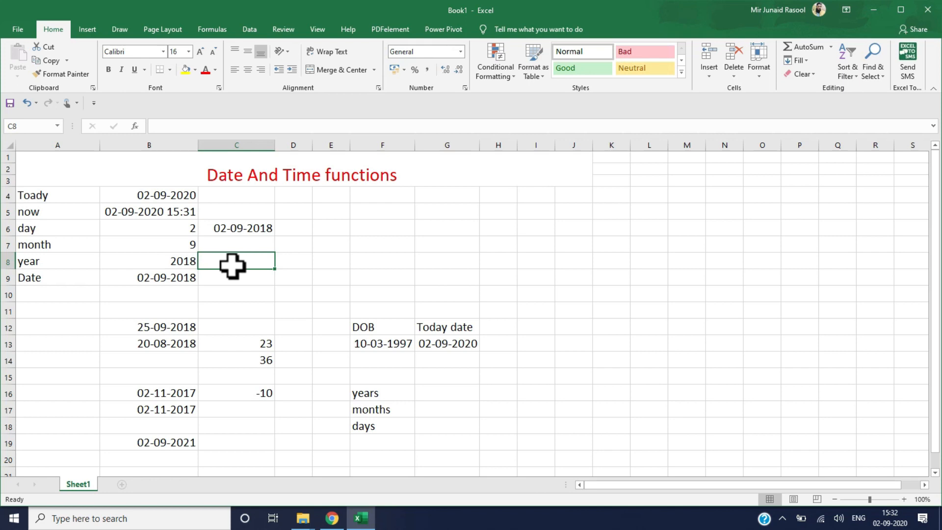
text(01-01-)
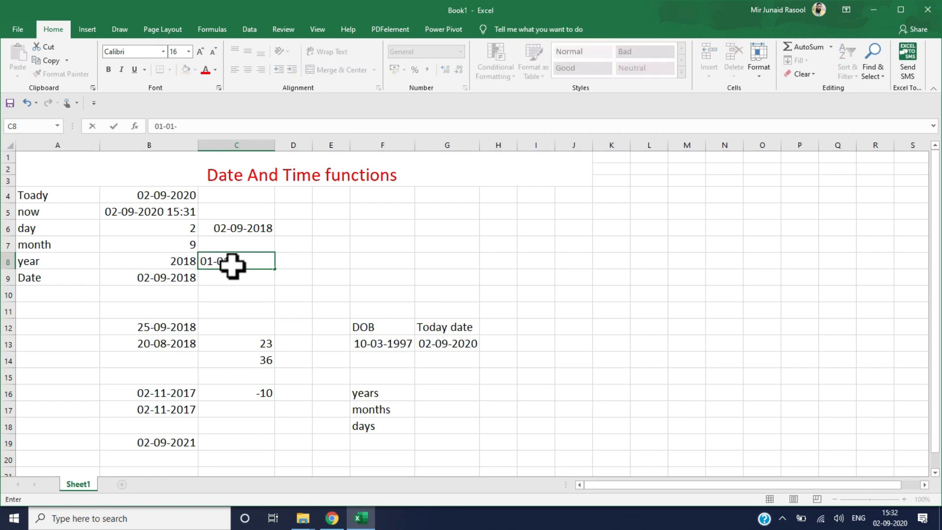
text(2020)
key(Return)
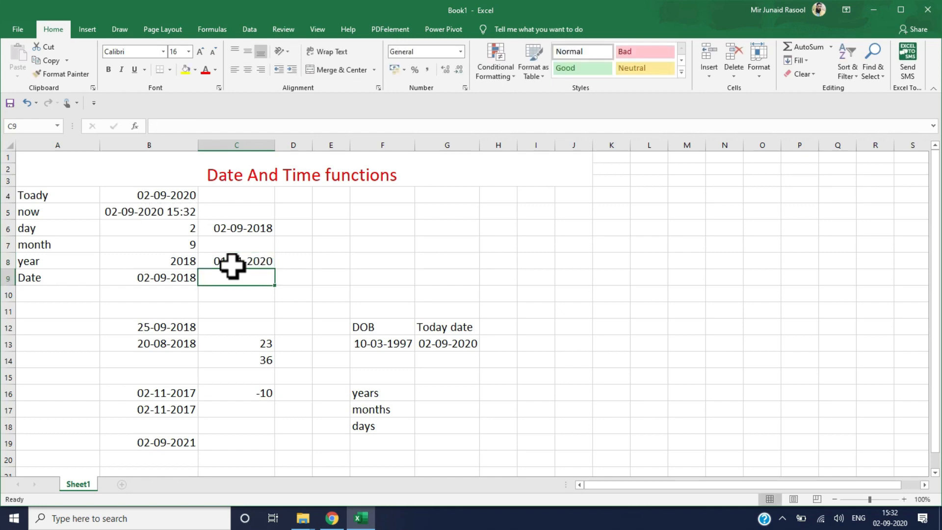
Step: Widen column D and enter the end date 31-12-2020 in cell D8
drag(310, 146, 347, 147)
click(290, 261)
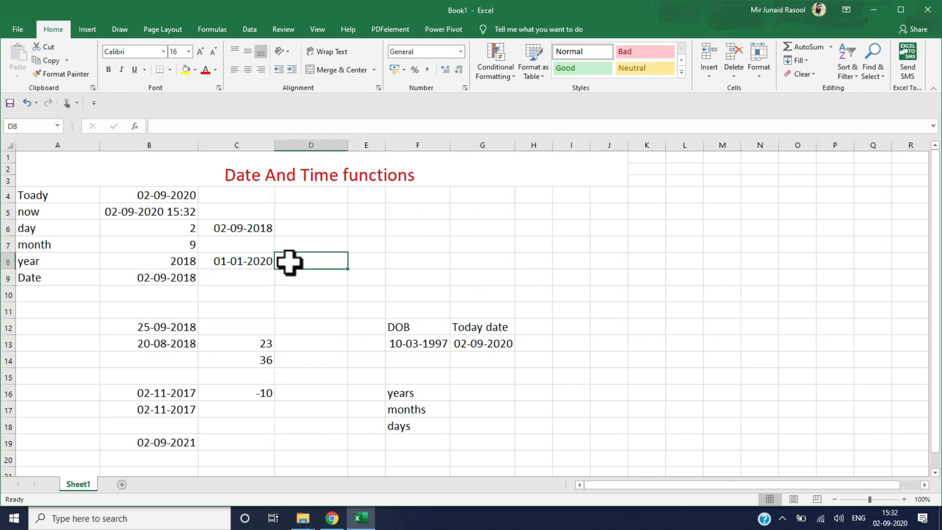
text(31)
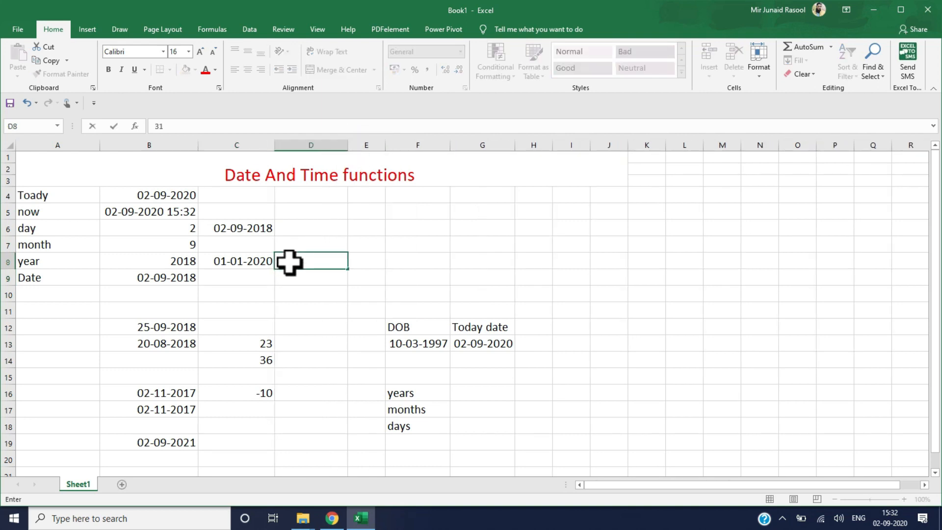
text(-12-2020)
key(Return)
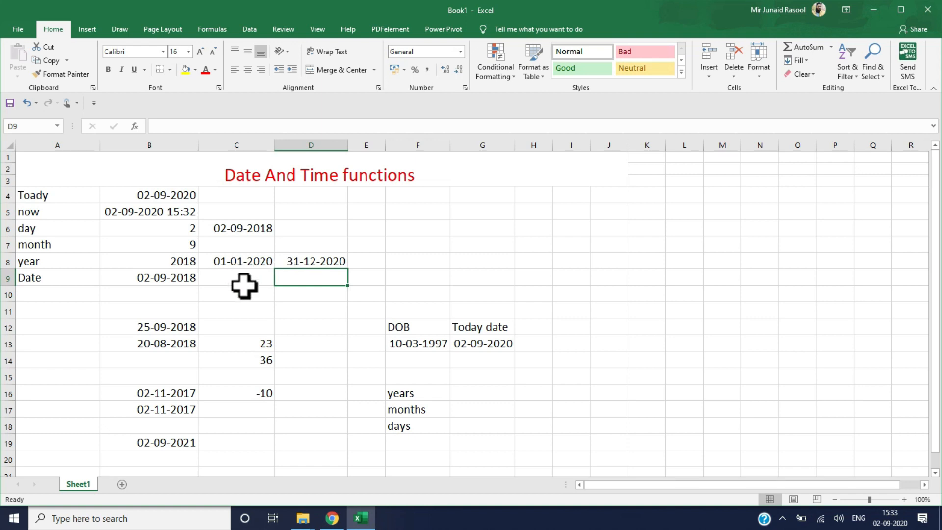
Step: Enter the formula =networkdays(C8,D8) in cell C10 to count the workdays between the two dates
click(239, 295)
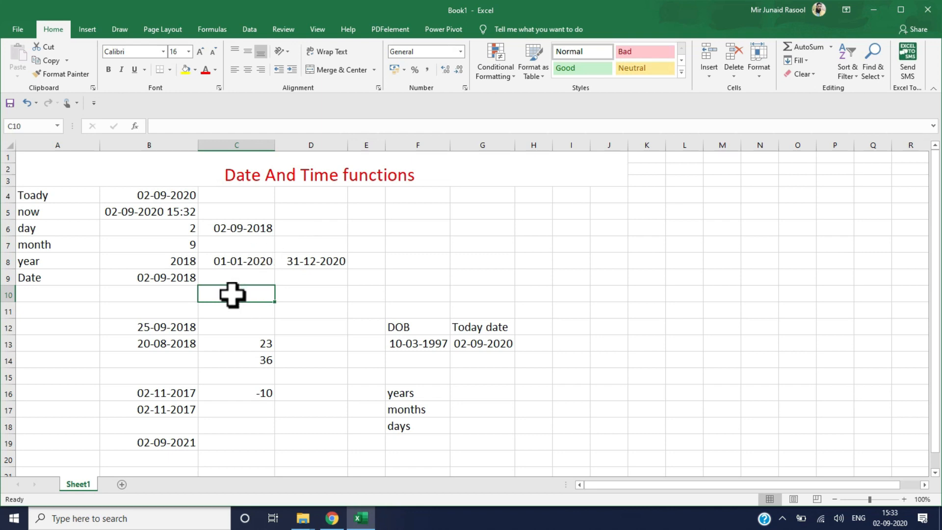
text(=)
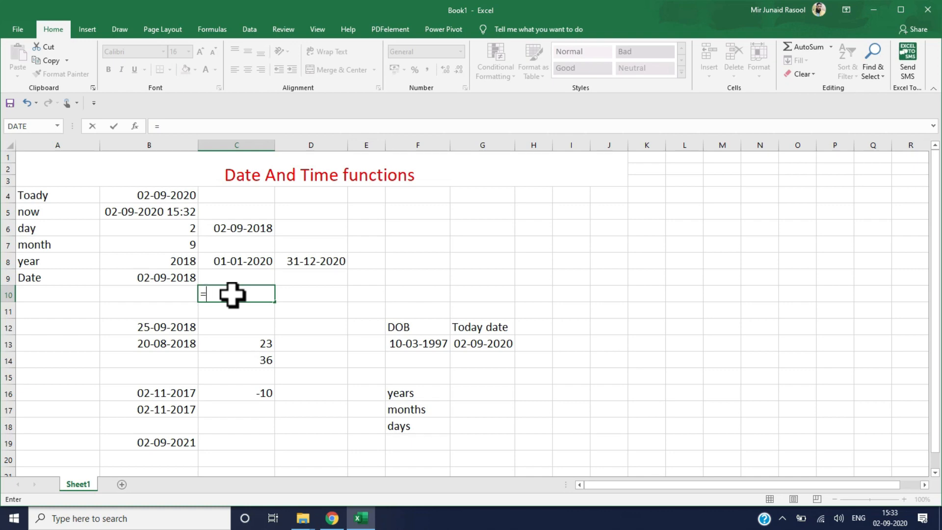
text(net)
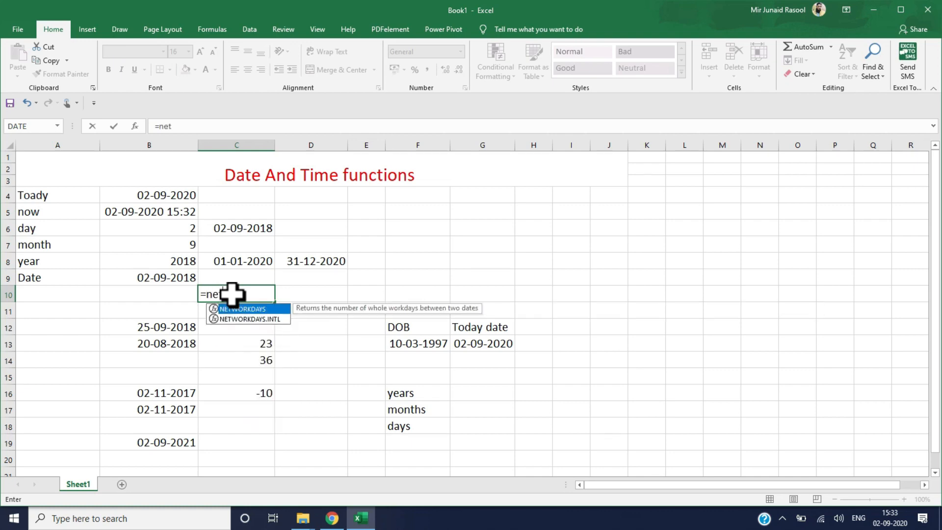
text(workdays()
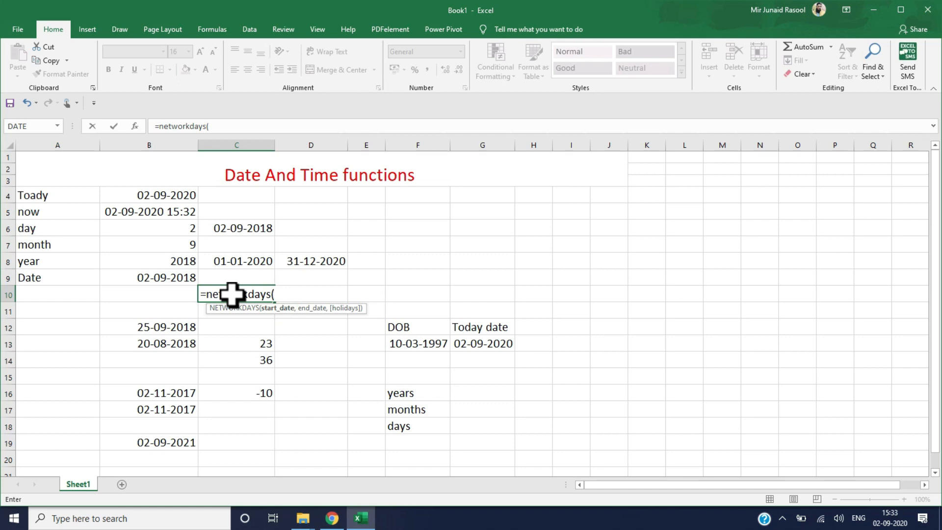
click(239, 260)
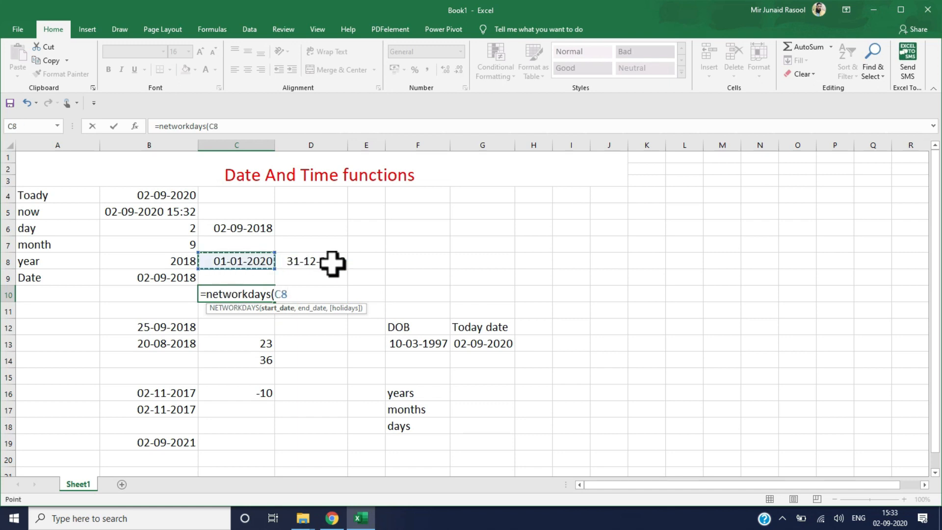
text(,)
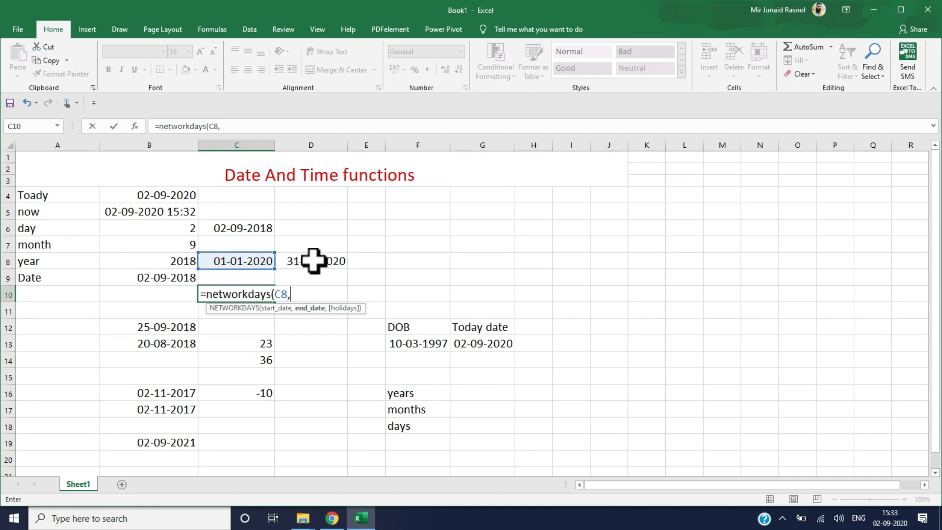
click(313, 261)
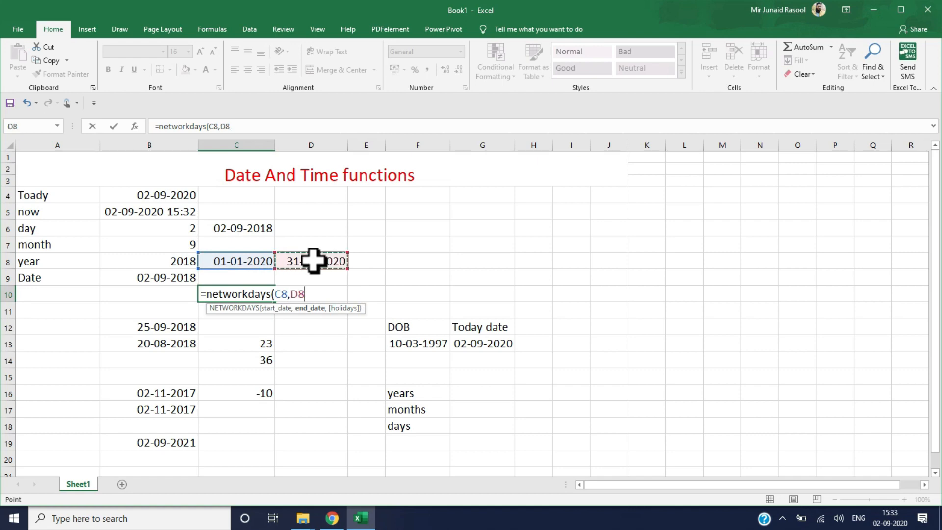
text())
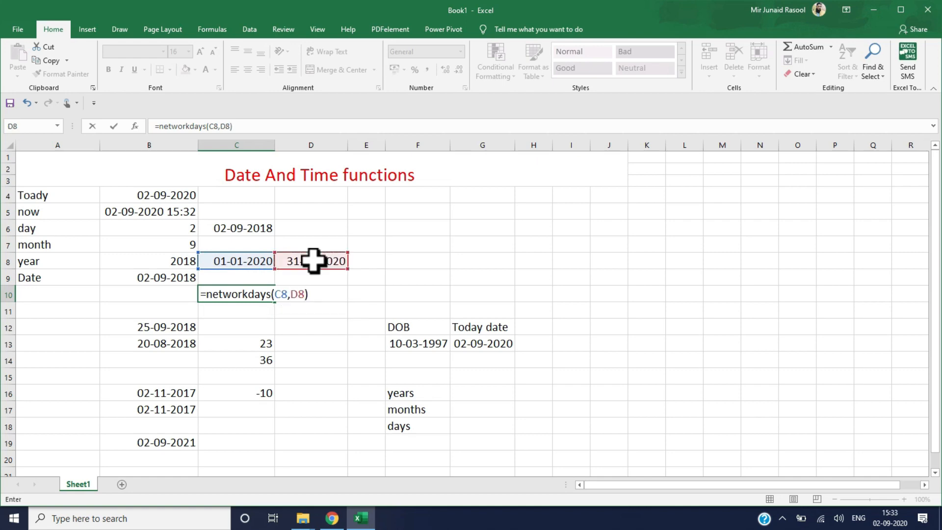
key(Return)
click(258, 293)
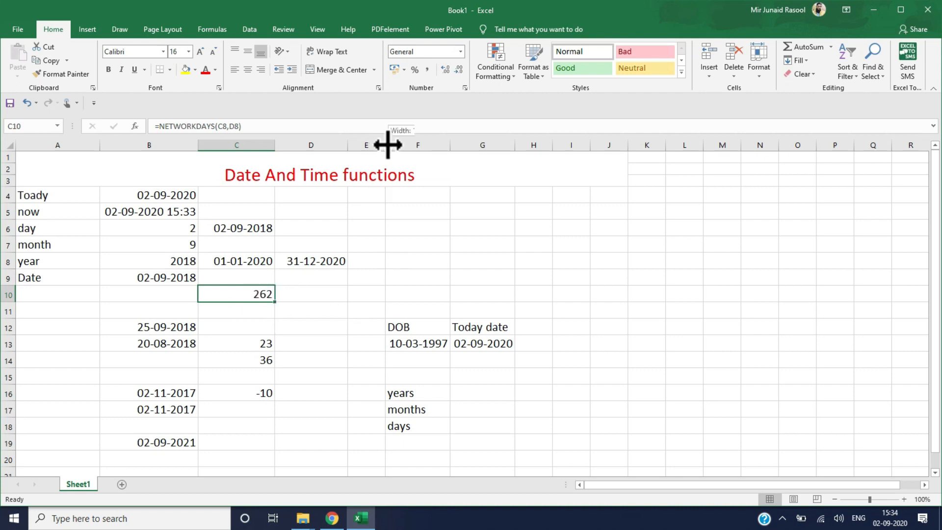
Step: Widen column E and enter the holiday date 15-08-2020 in cell E7
drag(388, 145, 426, 145)
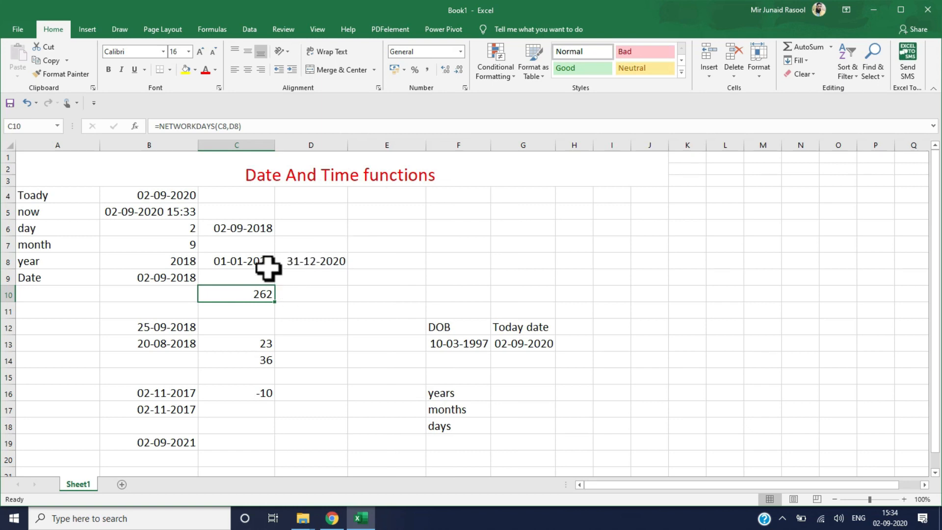
click(389, 247)
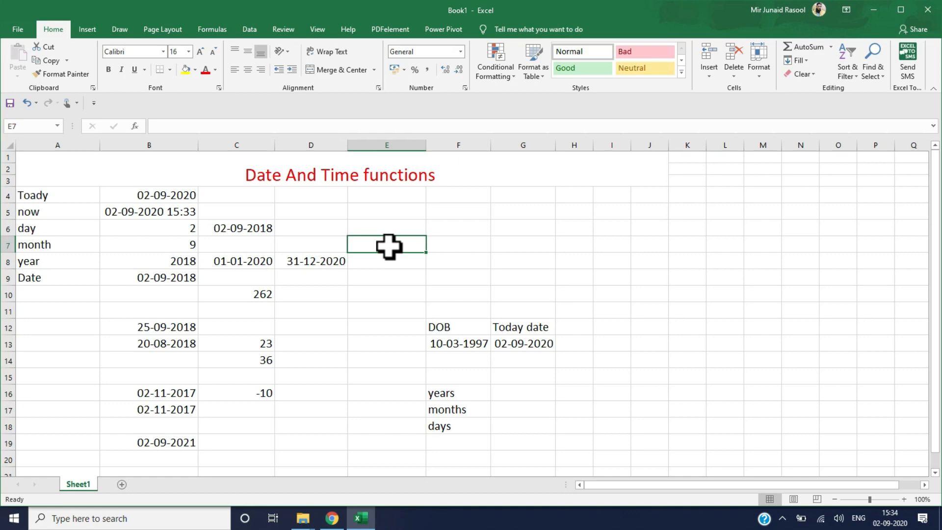
text(1)
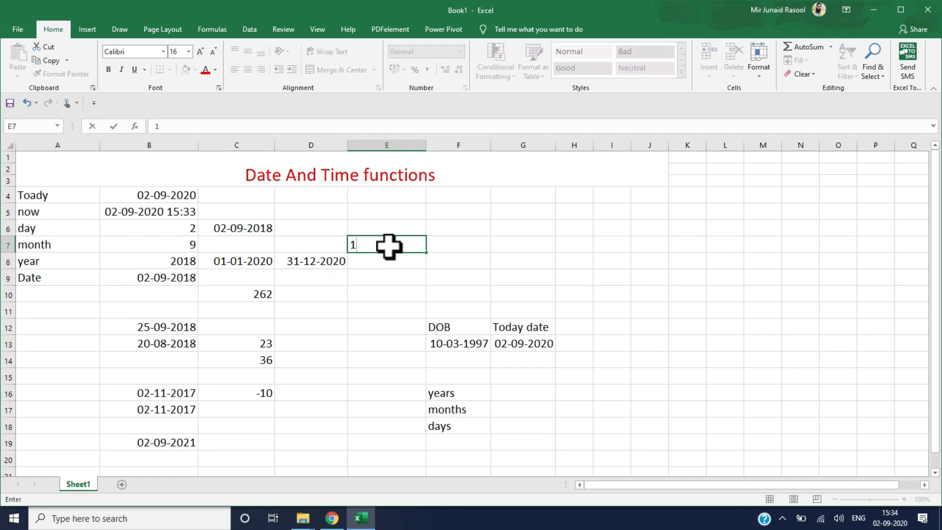
text(5-08-2020)
key(Return)
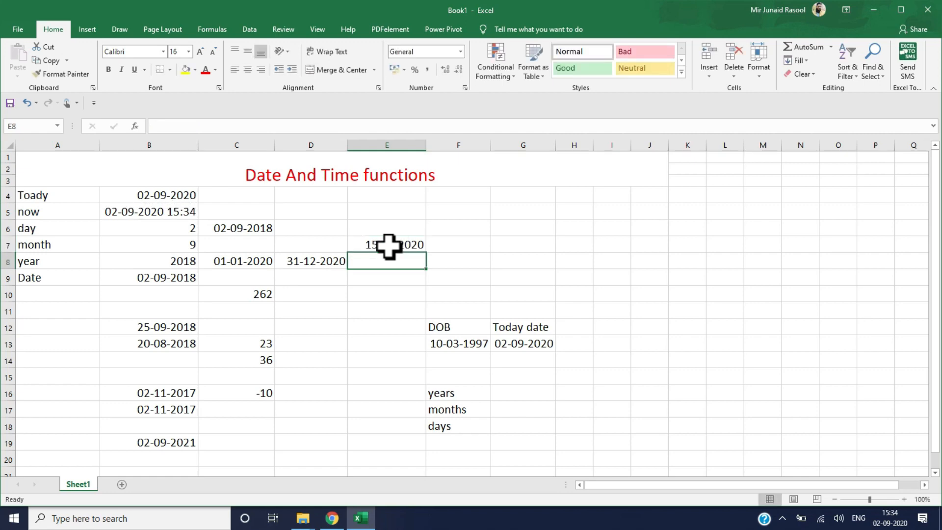
Step: Enter a second holiday date, 02-10-2020, in cell E6 above the first one
click(389, 246)
key(Up)
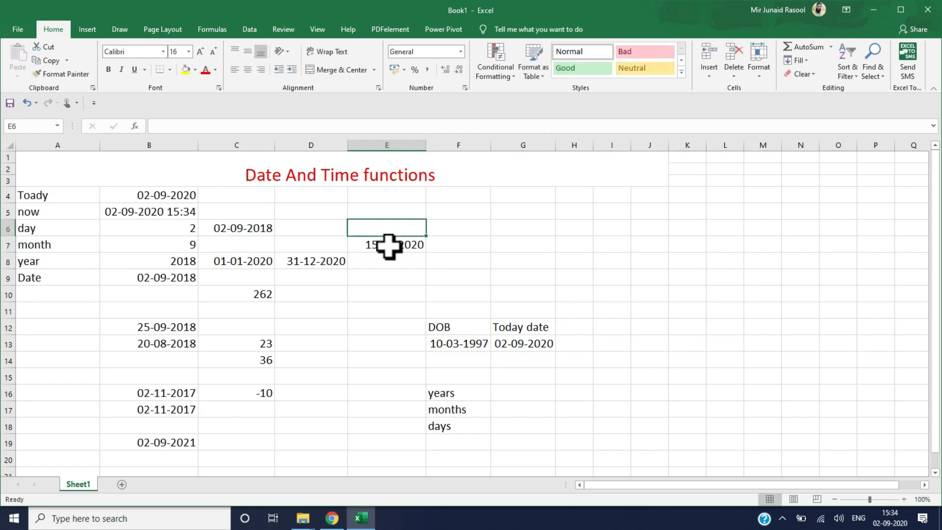
text(02)
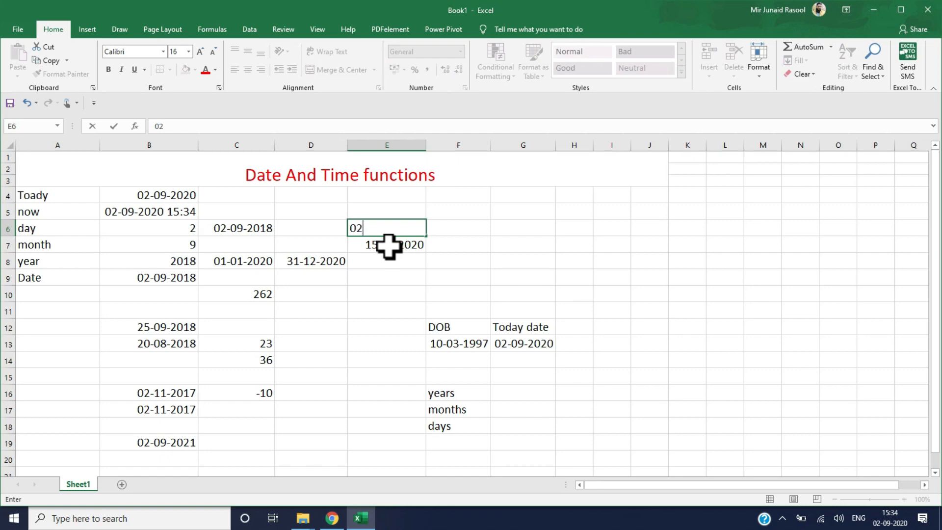
text(-10-2020)
key(Return)
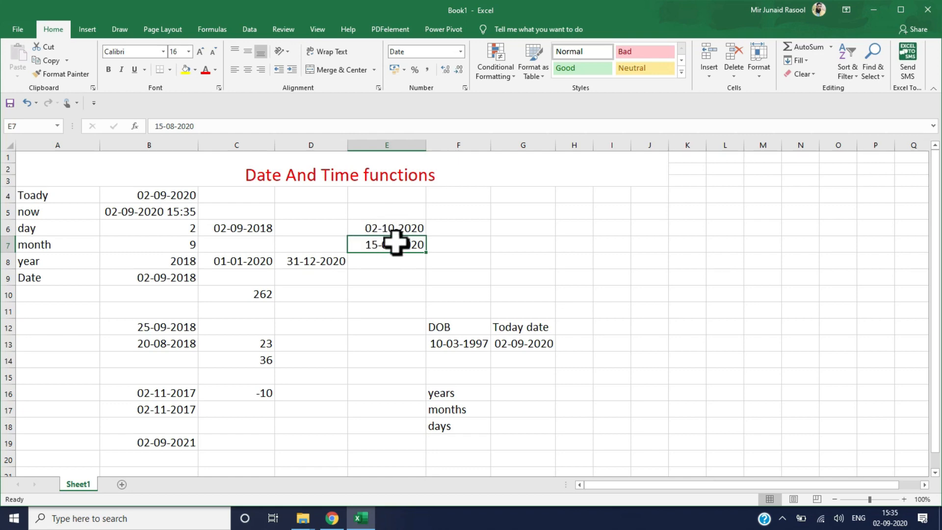
Step: Add the range E6:E7 as the holidays argument of the NETWORKDAYS formula in cell C10
click(374, 228)
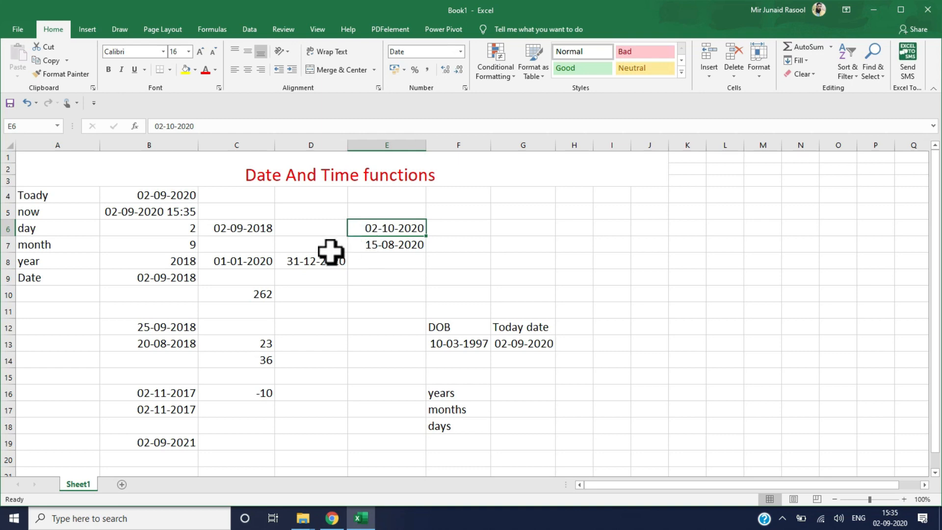
double_click(267, 295)
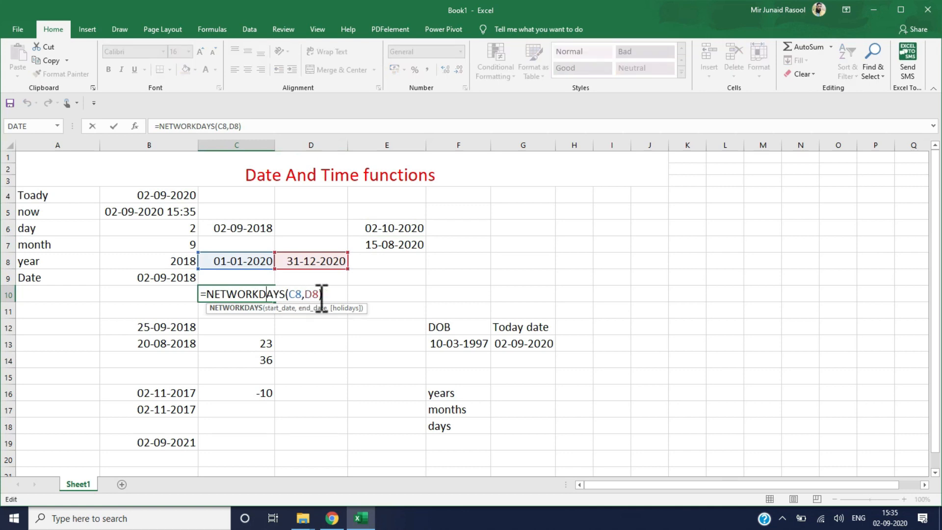
click(318, 294)
text(,)
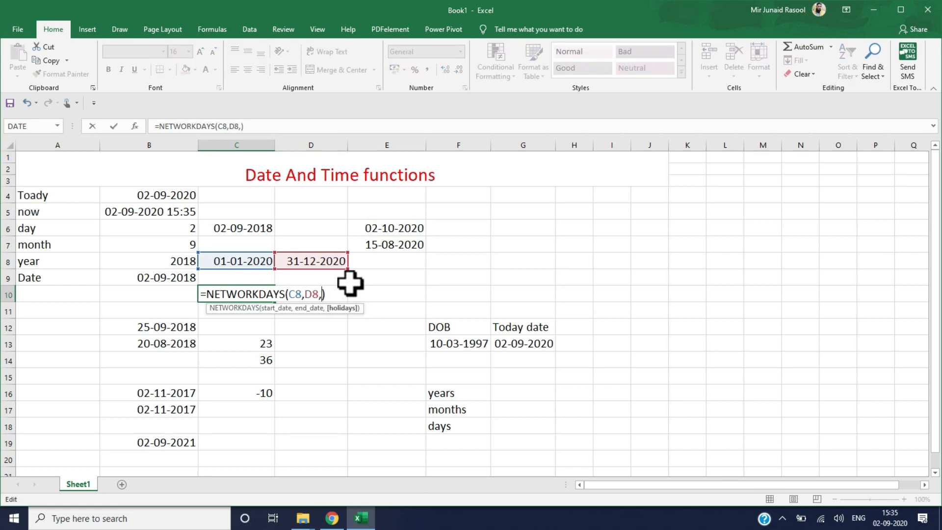
drag(383, 234, 383, 250)
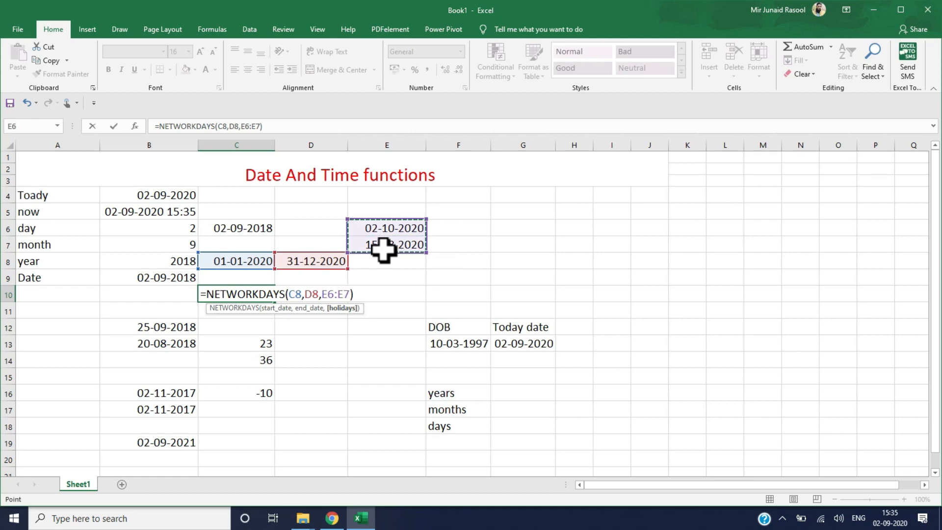
key(Return)
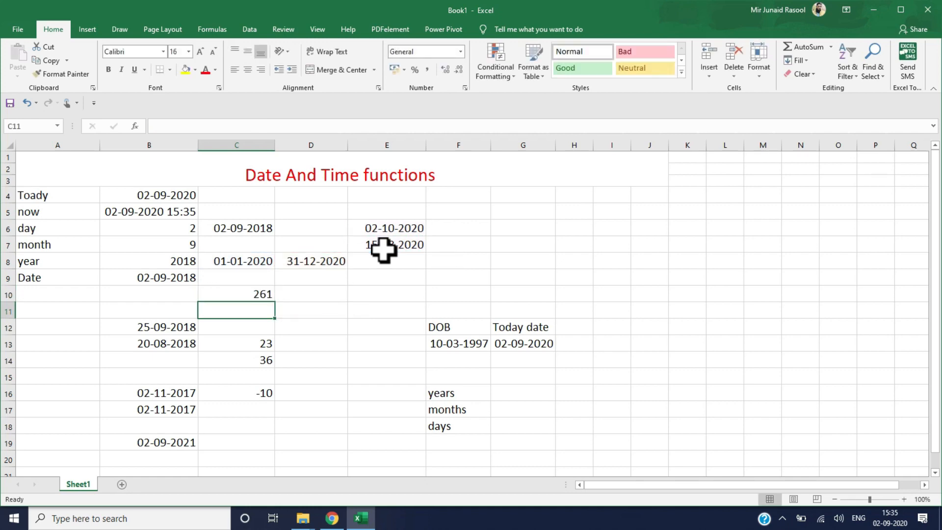
Step: Inspect the NETWORKDAYS formula in cell C10 and its start and end dates in C8 and D8
click(254, 293)
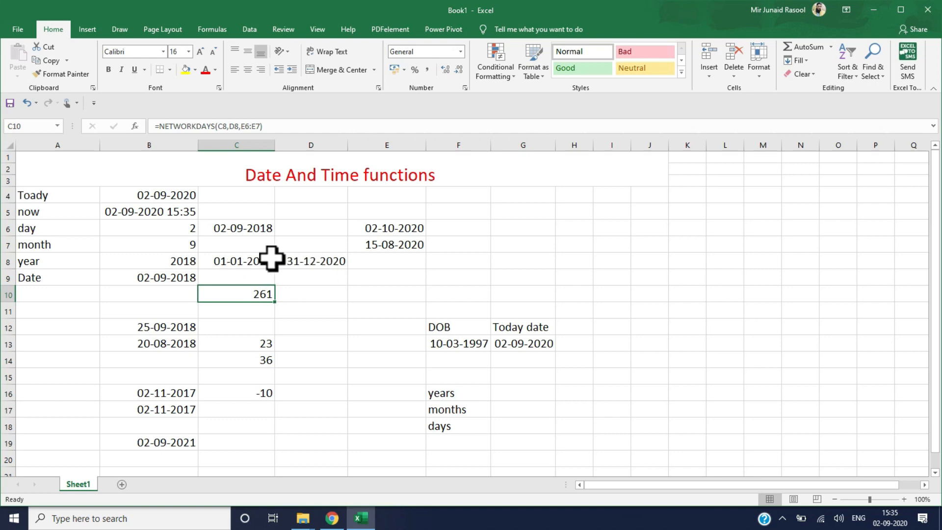
click(249, 257)
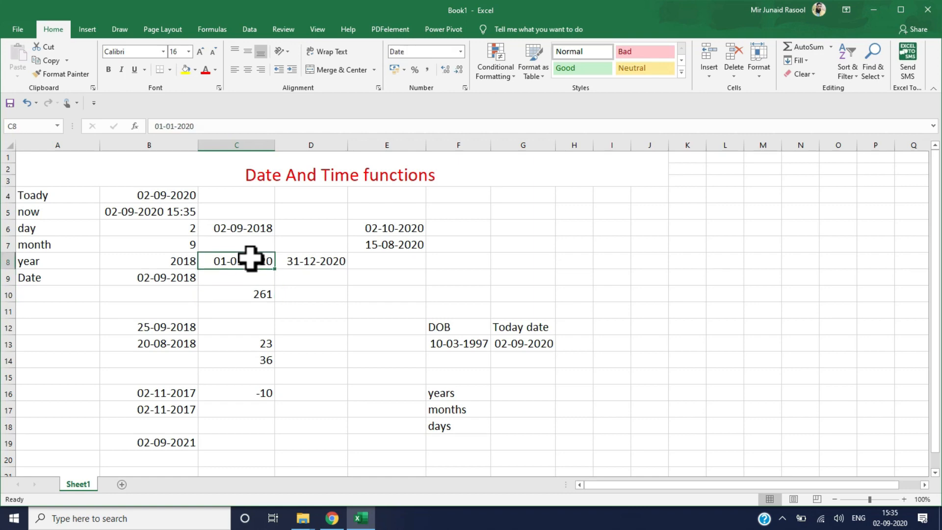
click(294, 261)
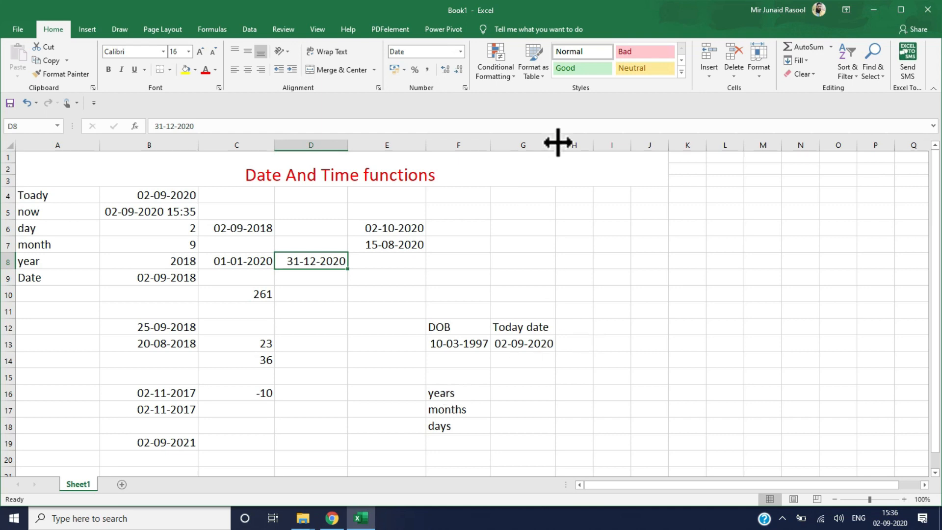
Step: Widen column G and enter =datedif(F13,G13,"y") in cell G16 to calculate the age in years
drag(556, 143, 595, 144)
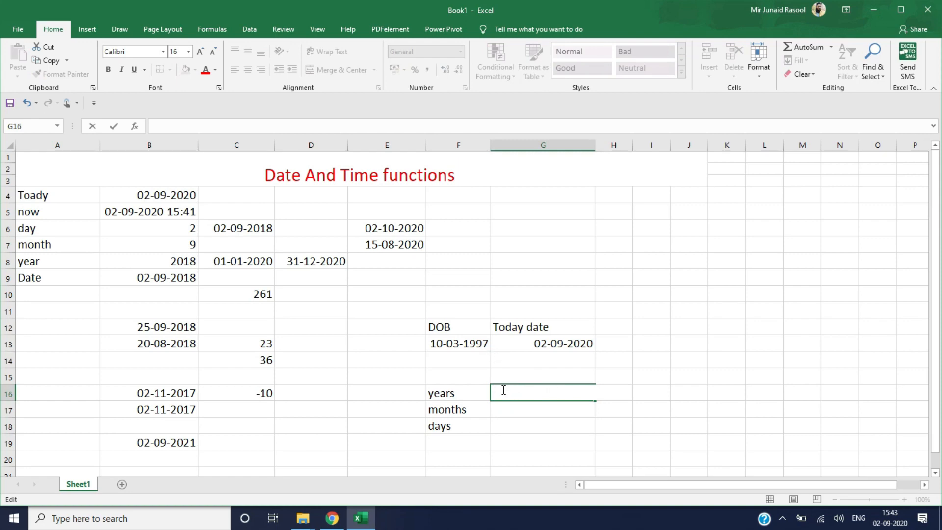
text(=)
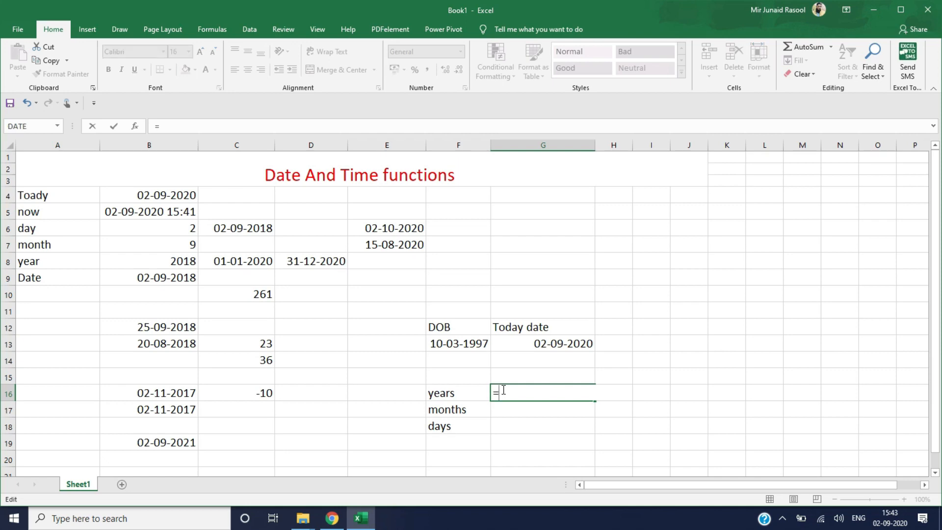
text(da)
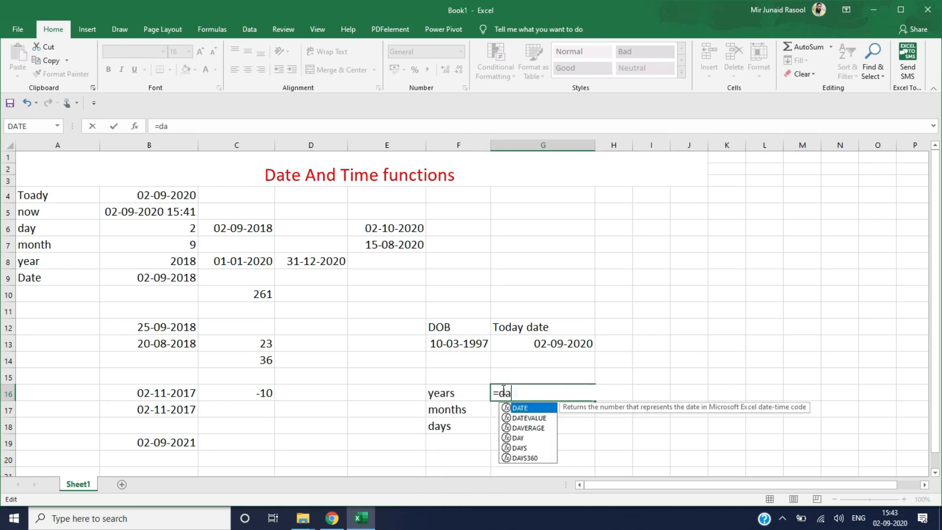
text(tediff)
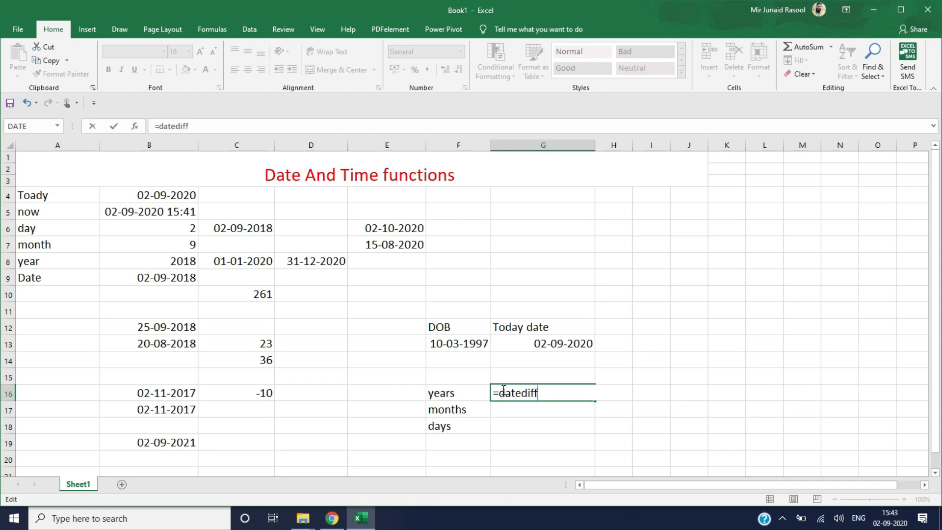
key(BackSpace)
text(()
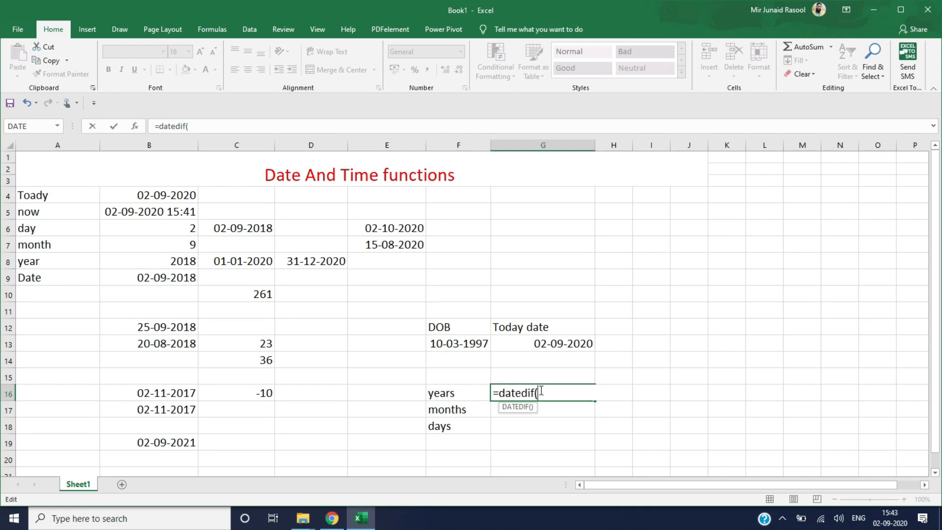
click(458, 345)
text(,)
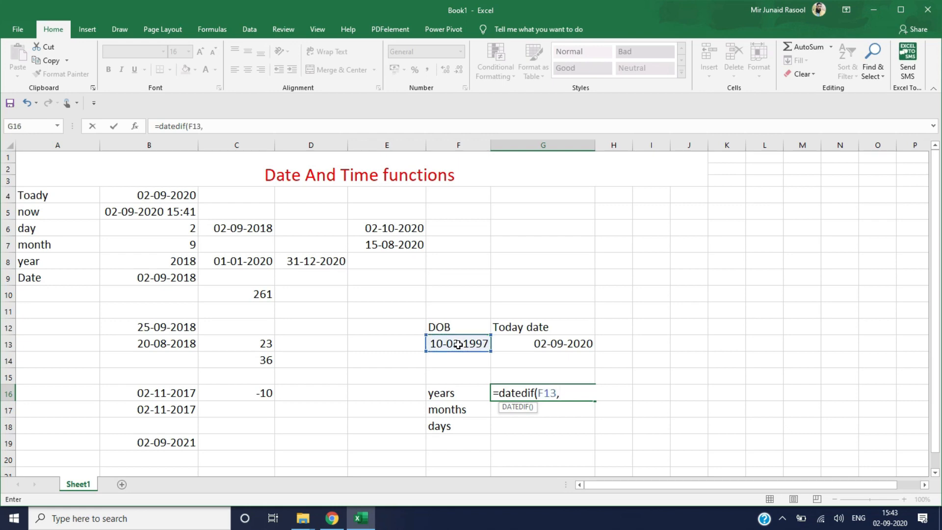
click(533, 344)
text(,)
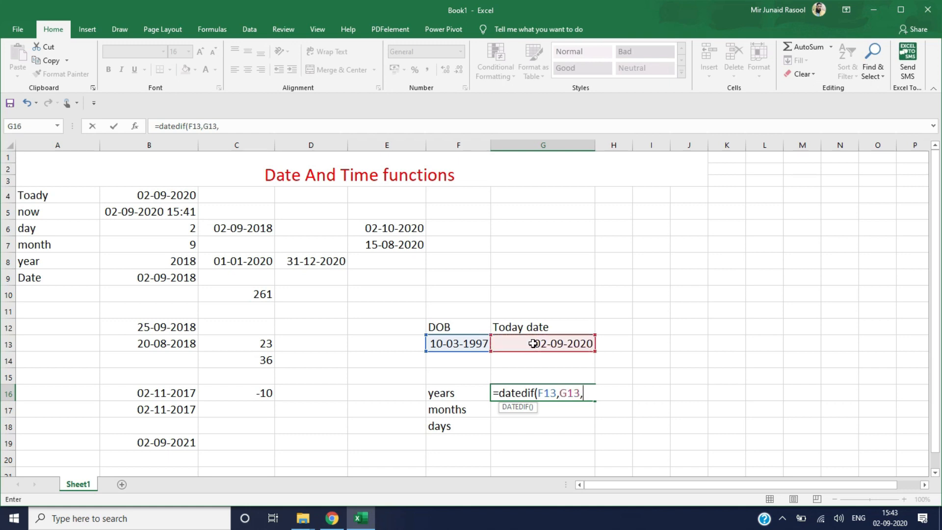
text("y"))
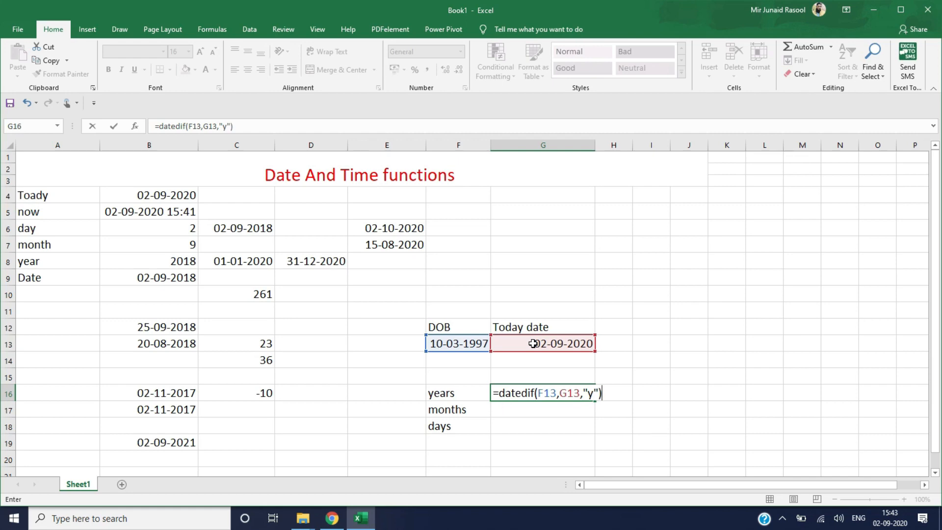
key(Return)
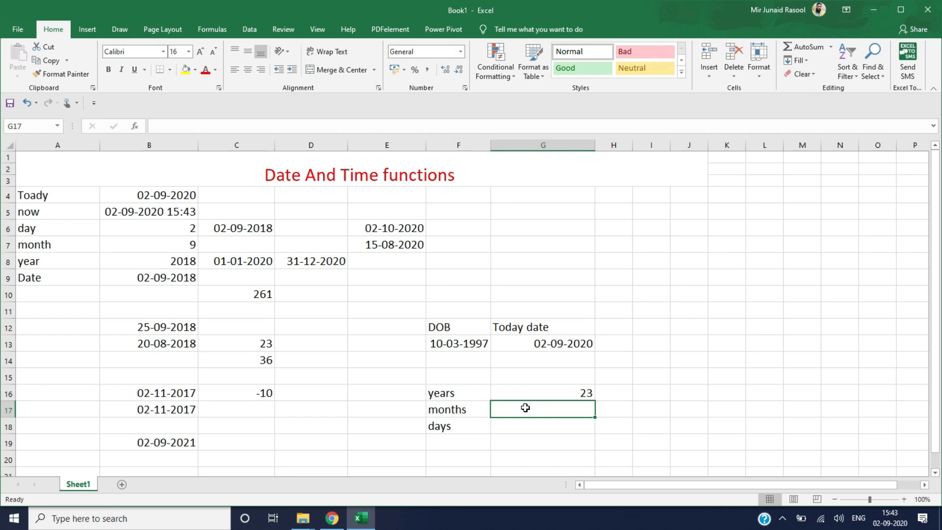
Step: Enter =datedif(F13,G13,"m") in cell G17 to calculate the total months since the date of birth
text(=)
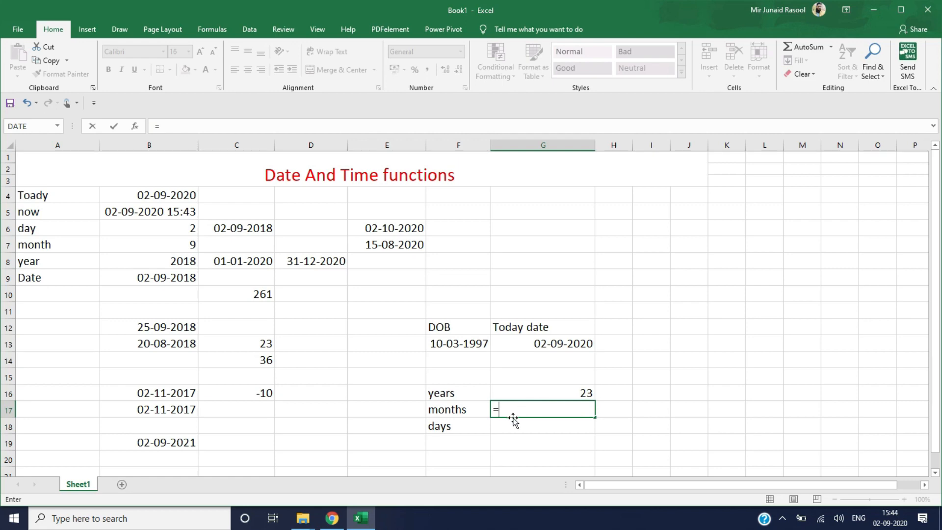
text(date)
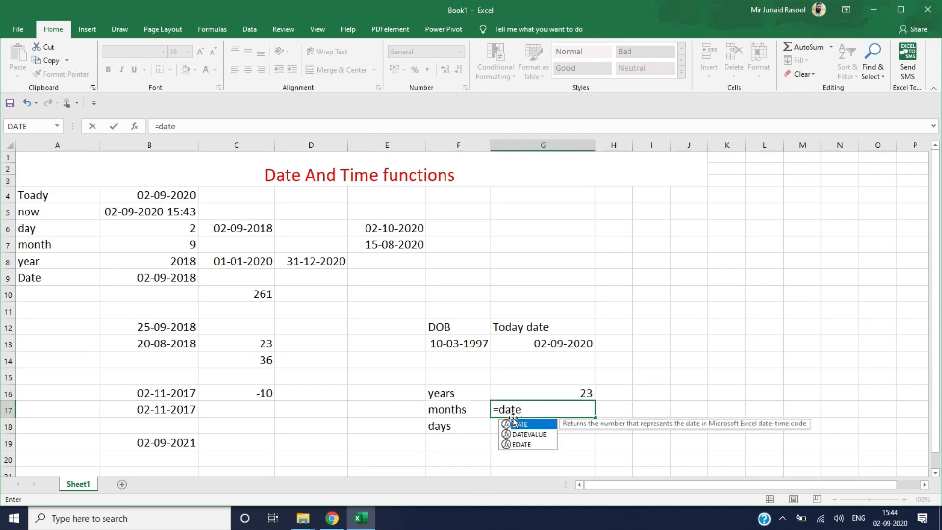
text(dif)
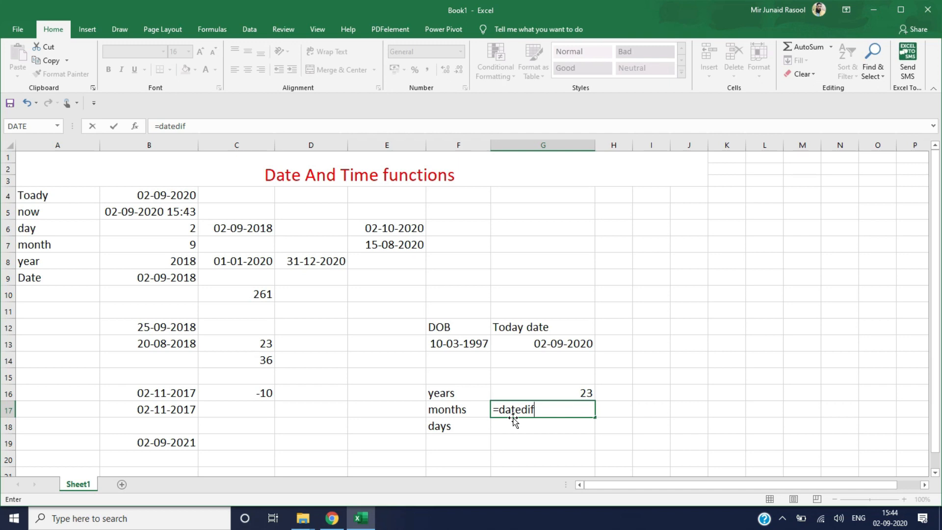
text(()
click(458, 344)
text(,)
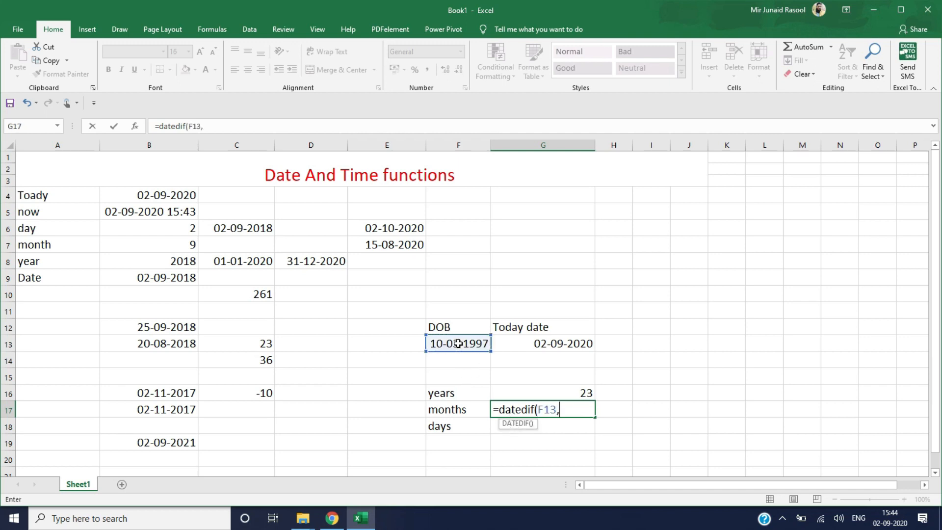
click(506, 348)
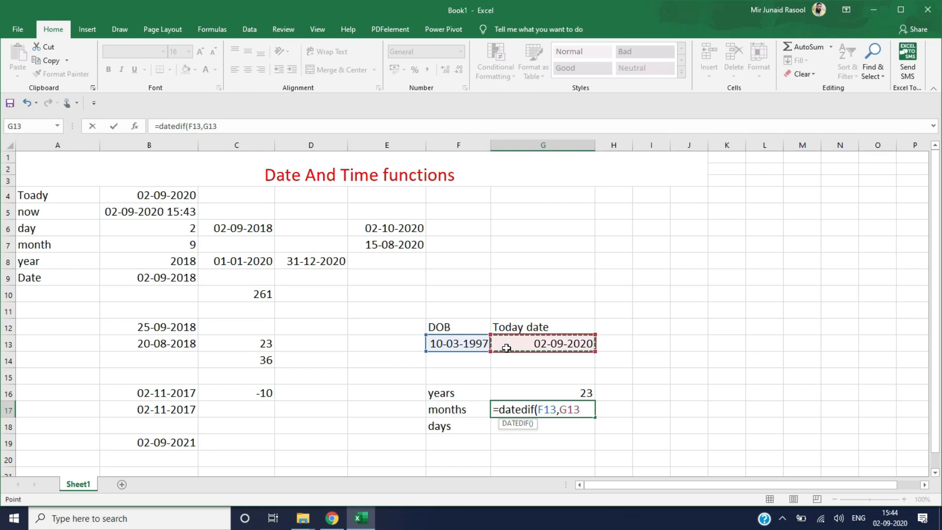
text(,"m")
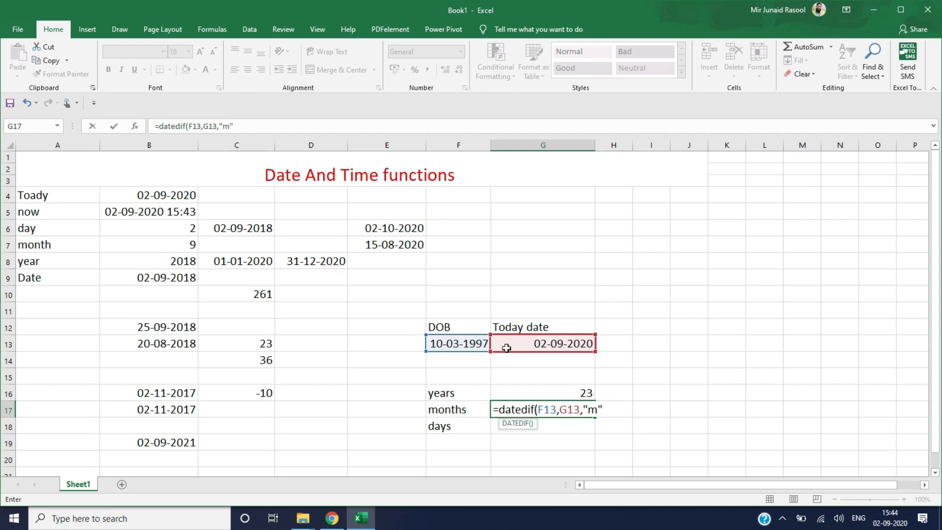
text())
key(Return)
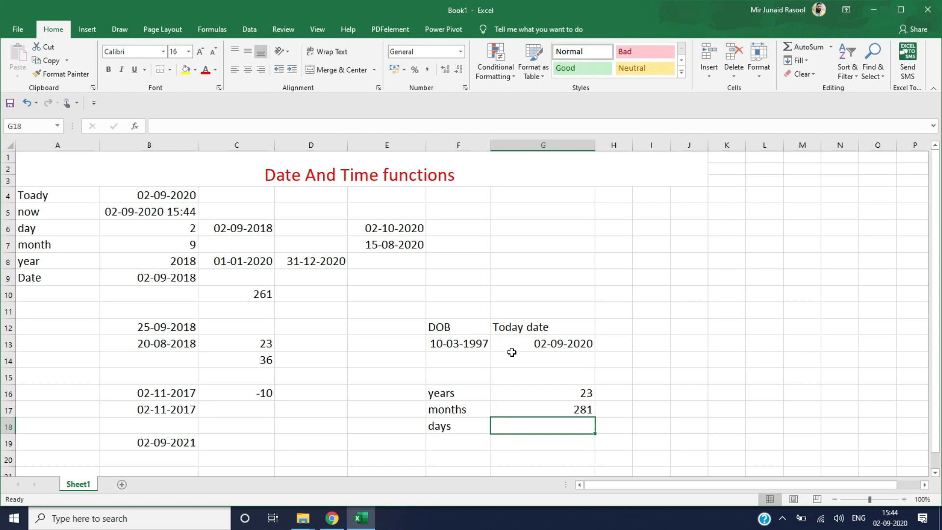
double_click(523, 411)
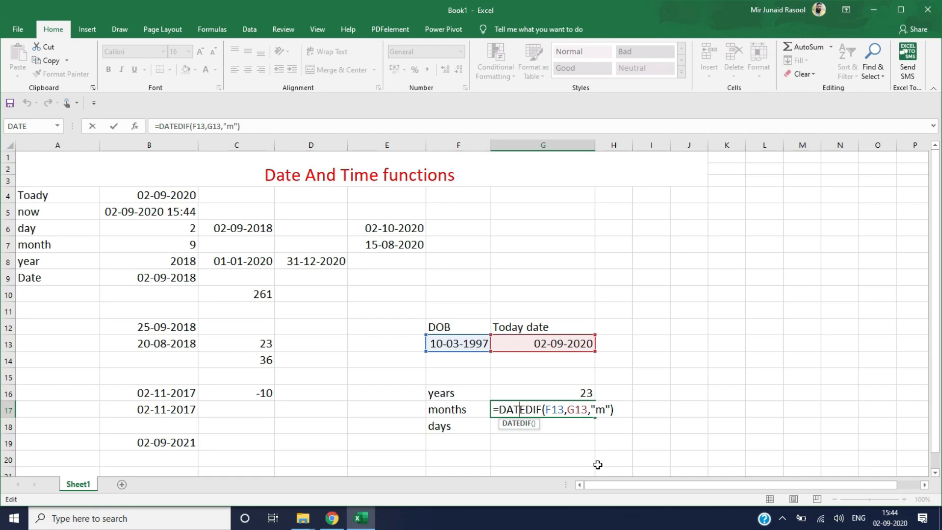
key(Return)
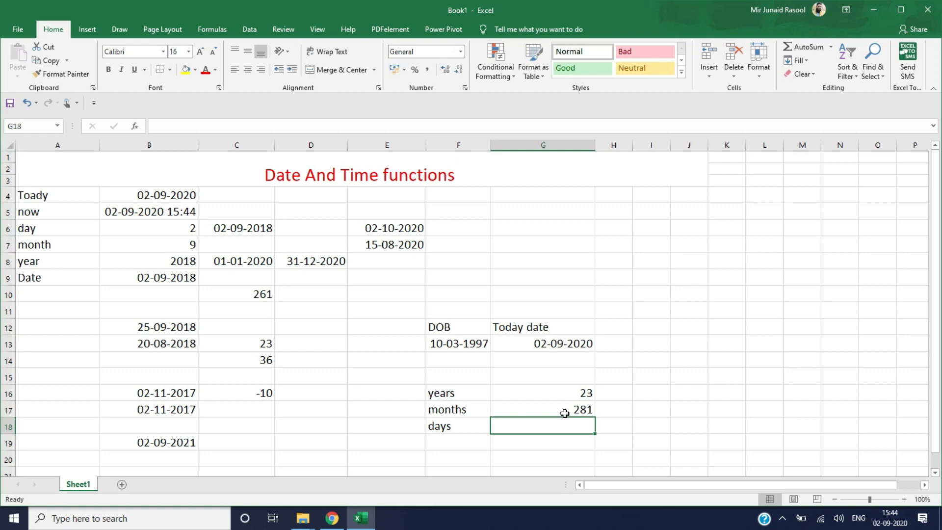
Step: Enter =datedif(F13,G13,"d") in cell G18 to calculate the total days, and review the months and days formulas
text(=date)
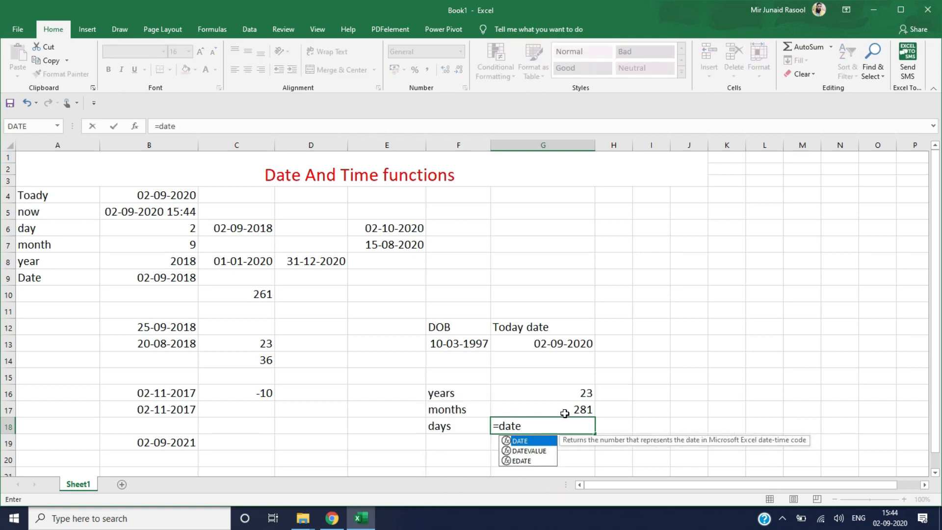
text(dif)
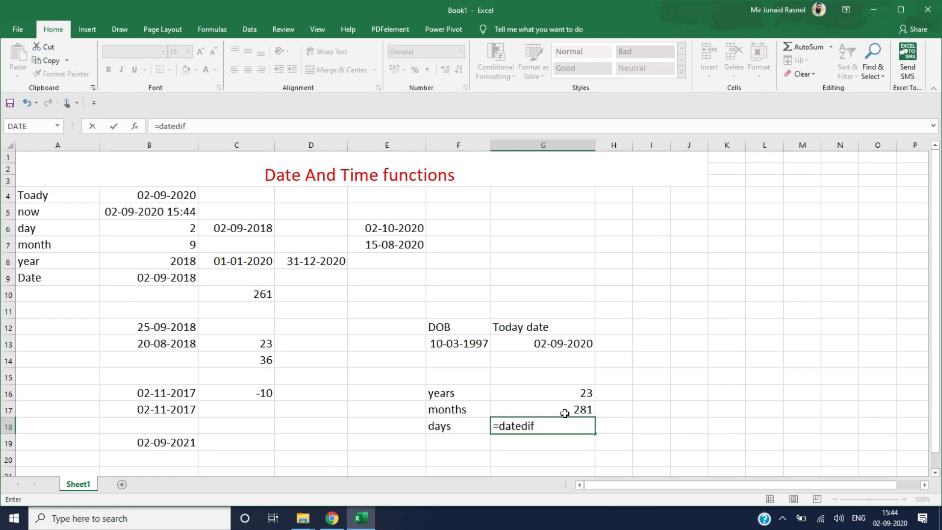
text(()
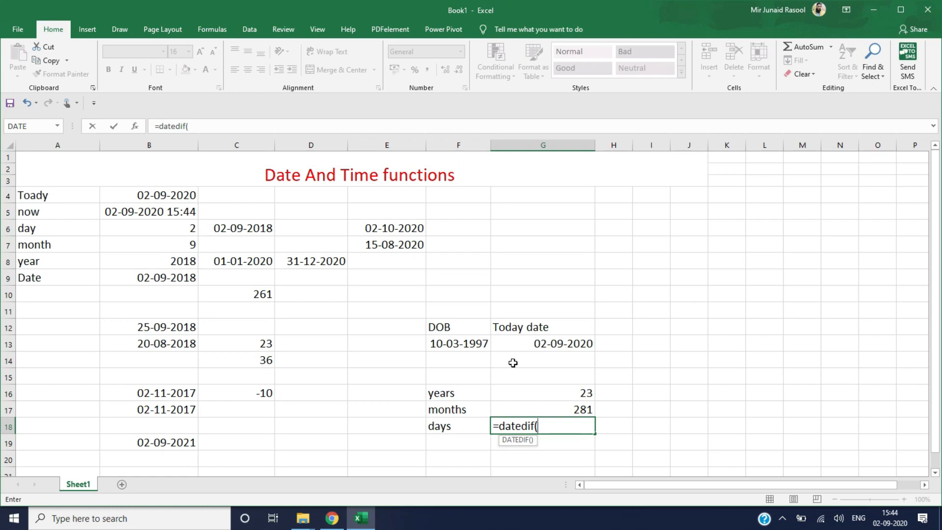
click(457, 346)
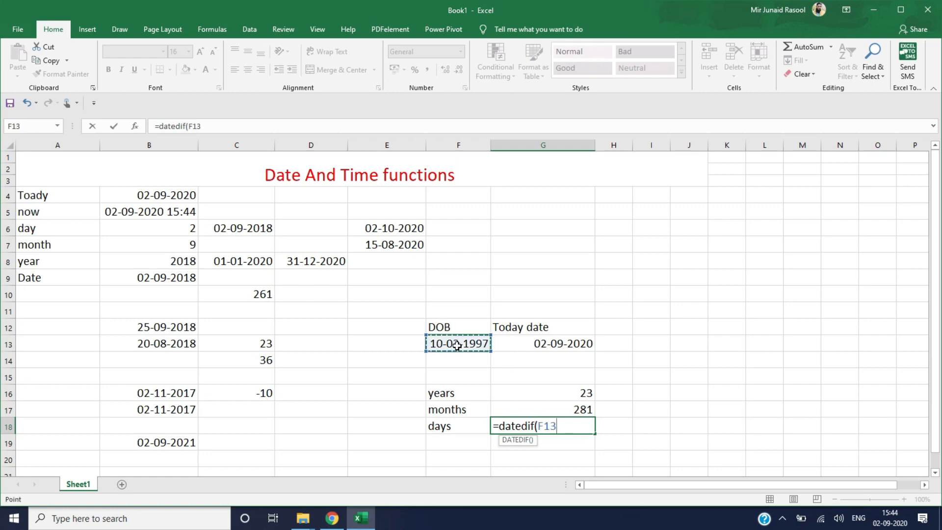
text(,)
click(519, 342)
text(,)
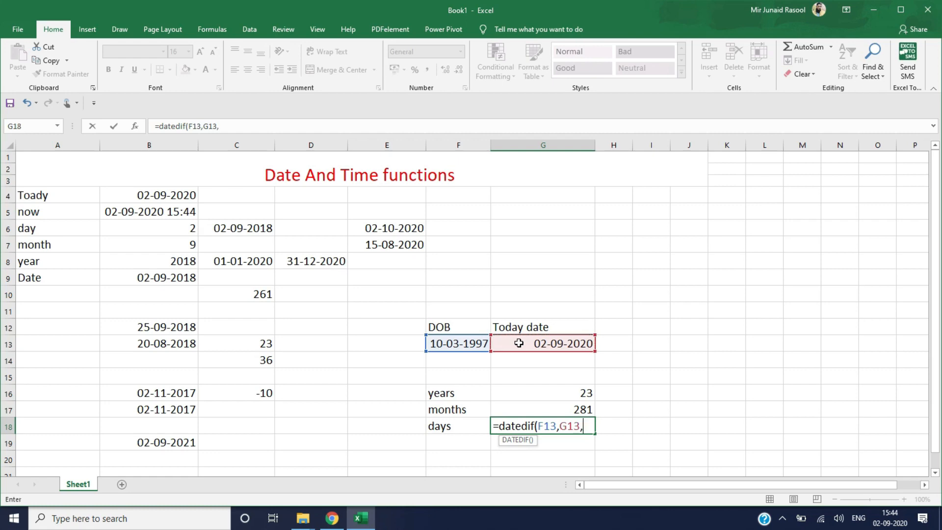
text("d"))
key(Return)
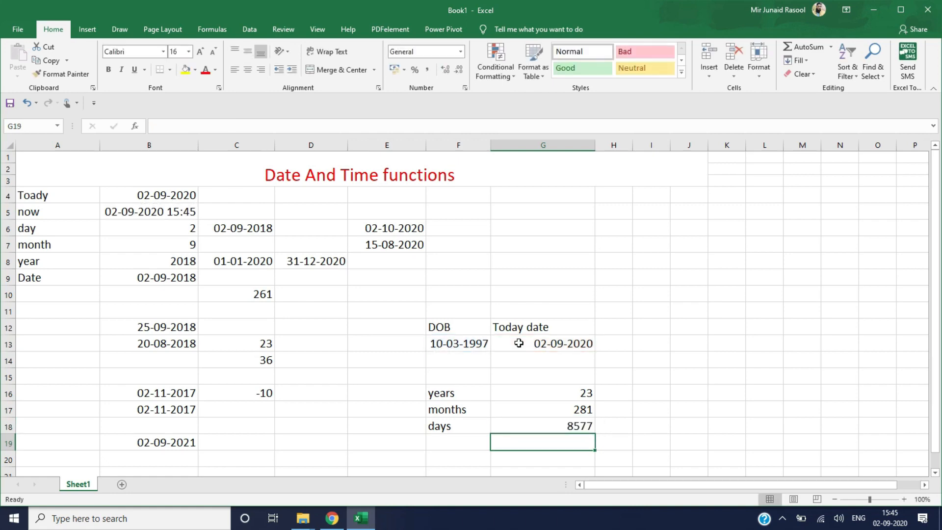
click(544, 427)
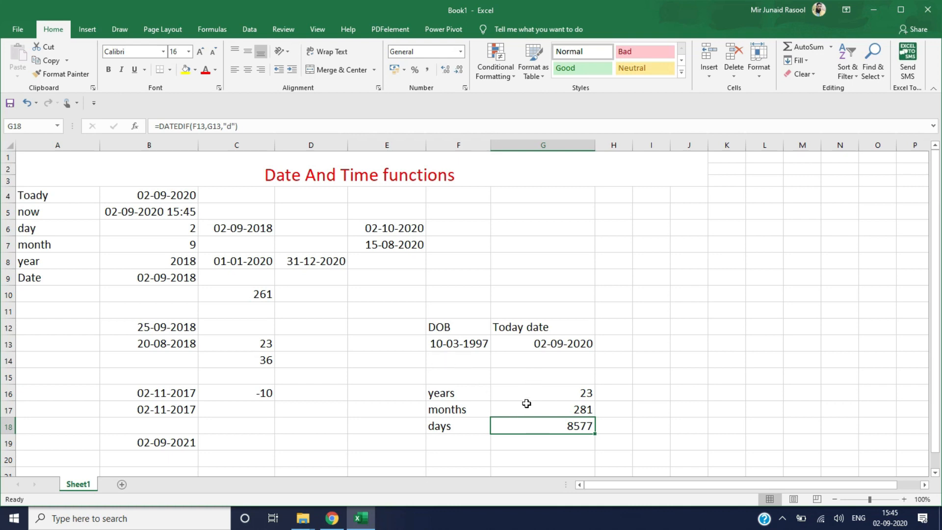
click(568, 411)
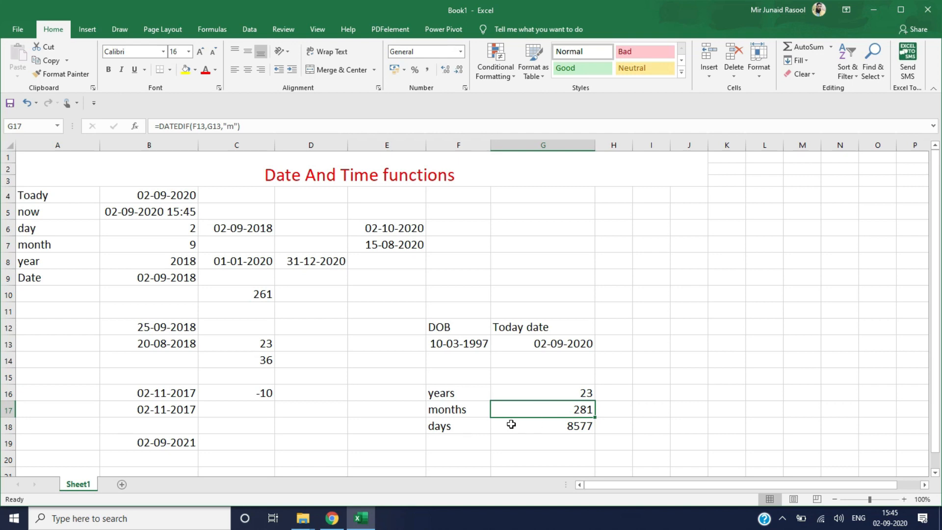
Step: Enter =datedif(F13,G13,"ym") in cell G20 to calculate the months remaining after the completed years
click(444, 460)
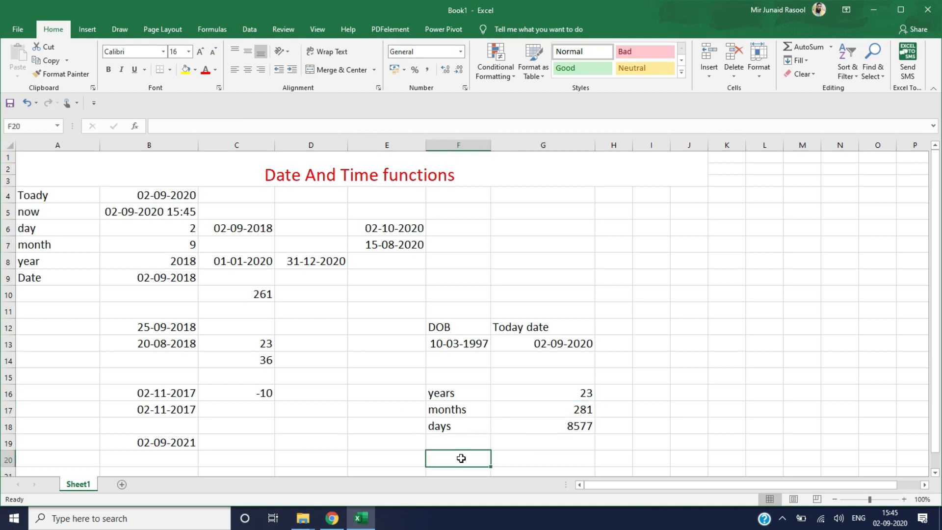
click(505, 456)
text(=)
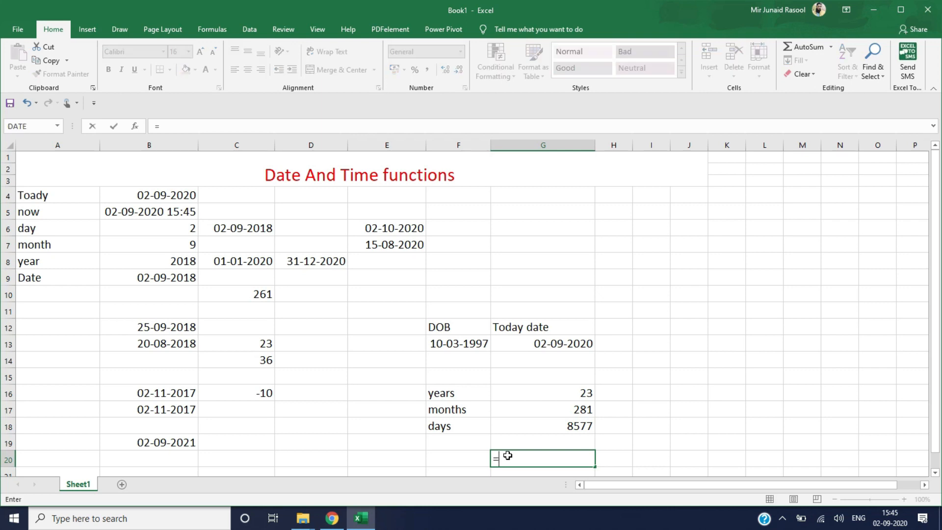
text(da)
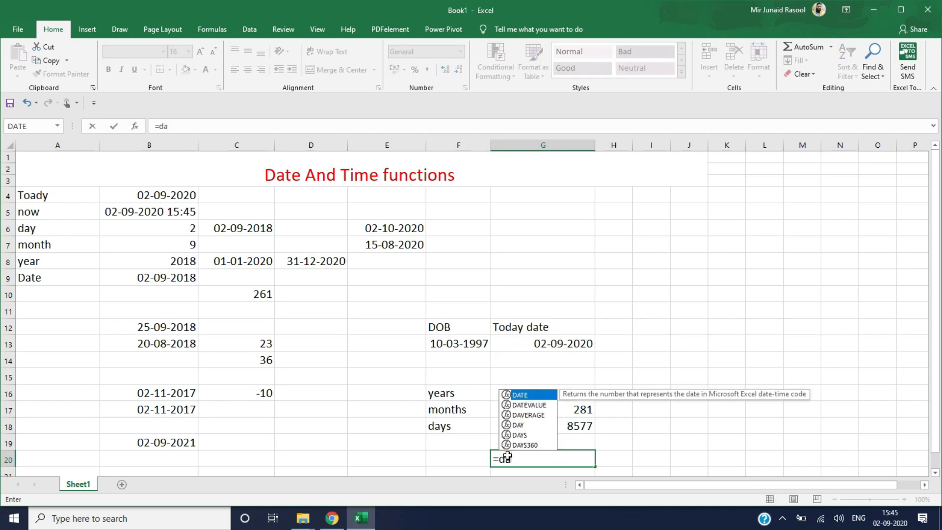
text(tedif)
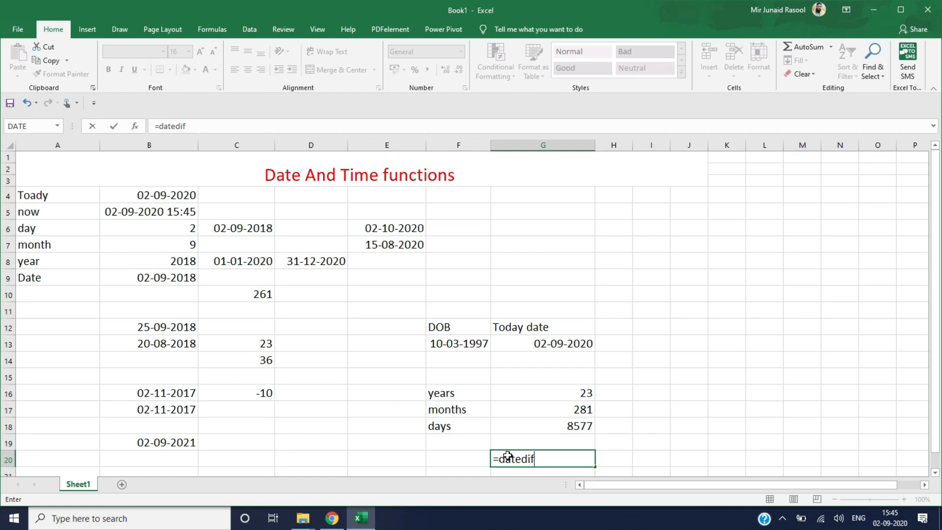
text(()
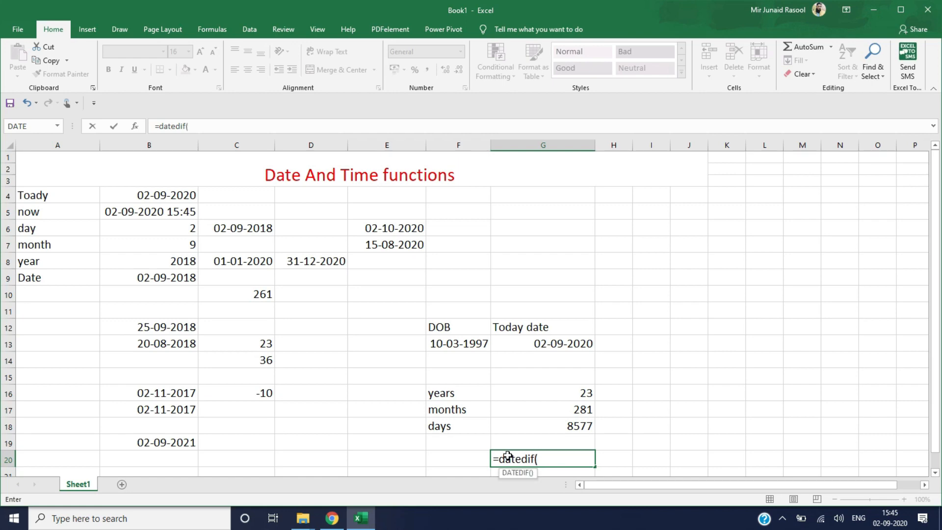
click(475, 345)
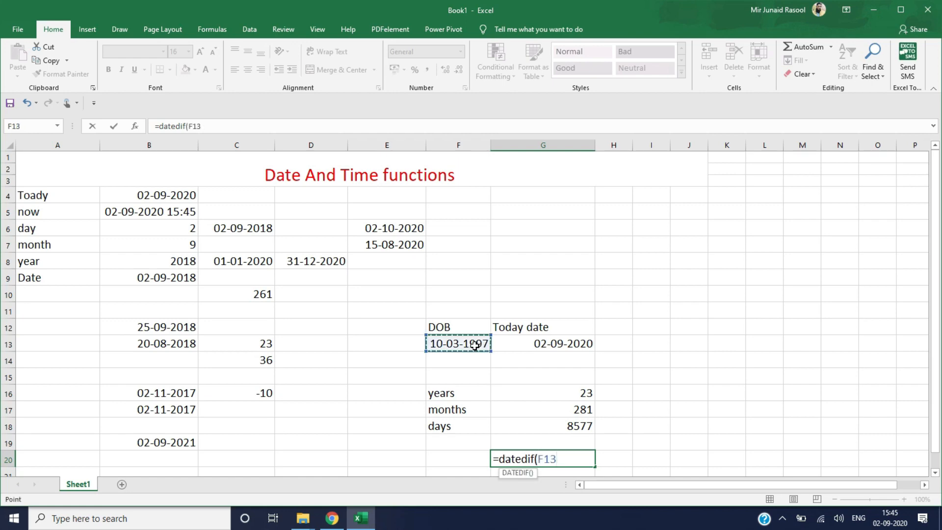
text(,)
click(516, 346)
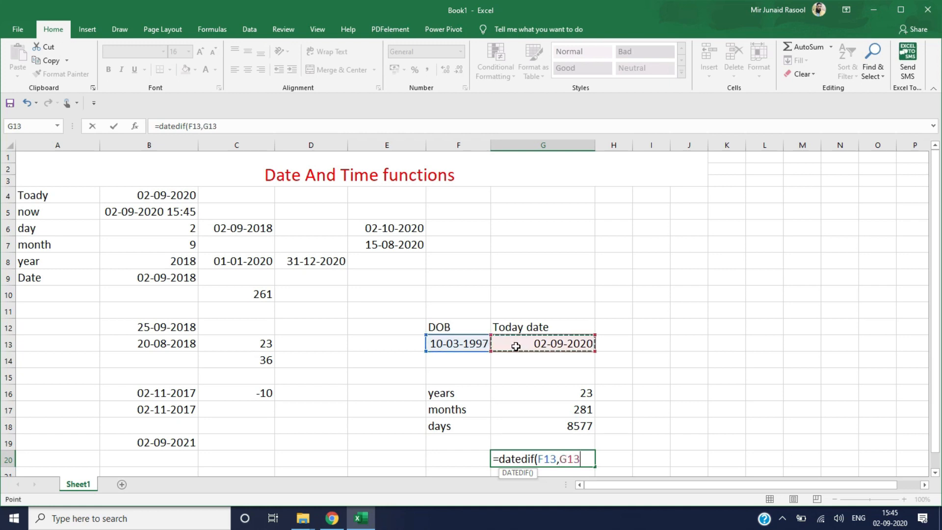
text(,"ym")
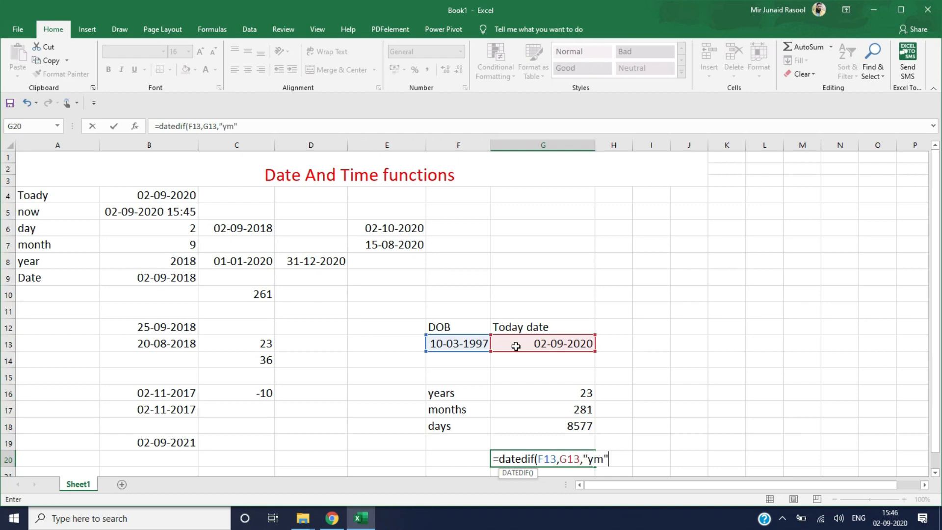
text())
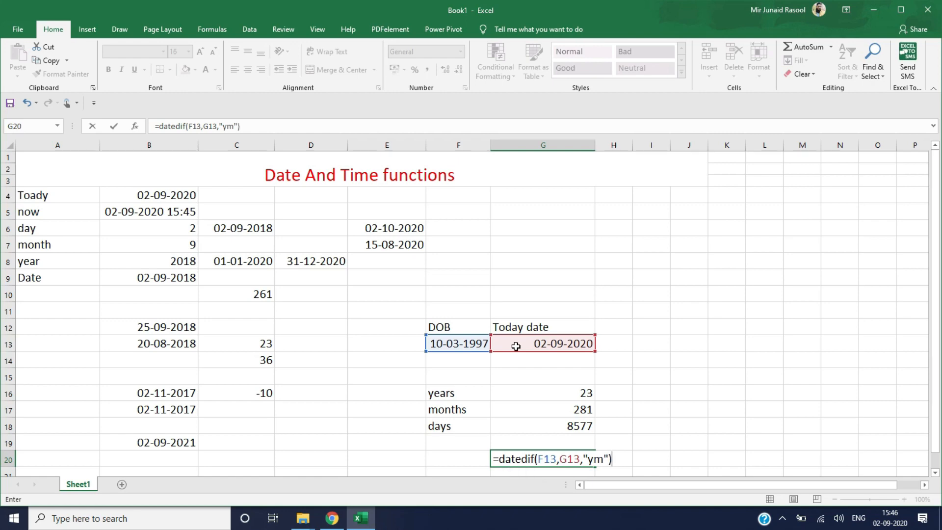
key(Return)
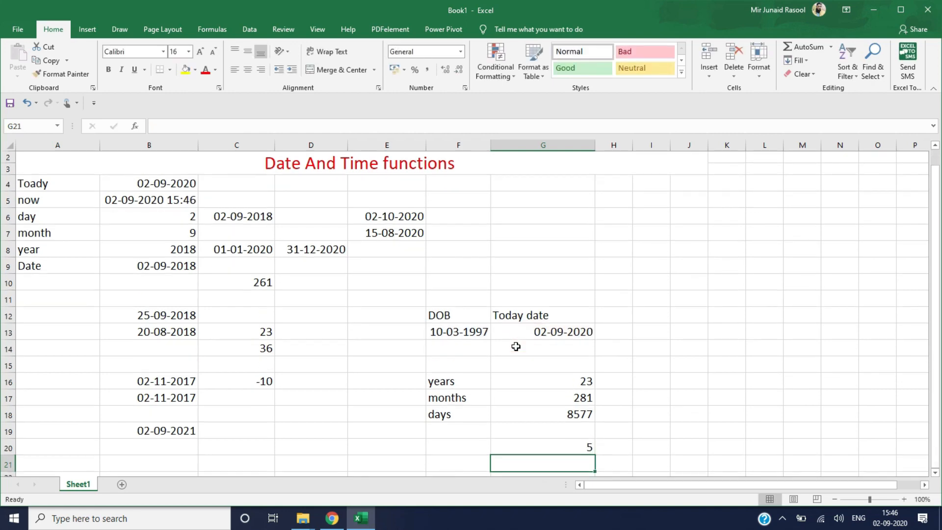
Step: Change the unit of the DATEDIF formula in cell G20 to "md" for the remaining days, and review the edited formula
click(522, 450)
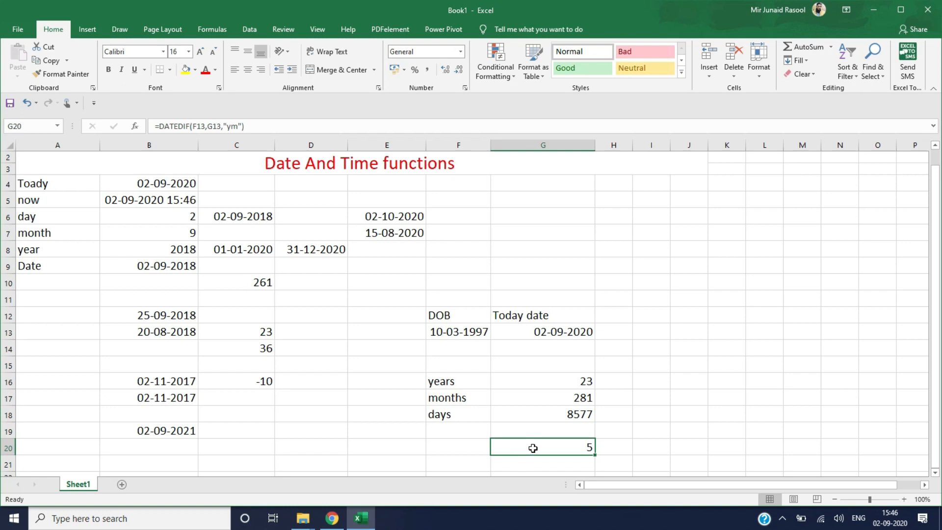
double_click(533, 448)
click(612, 448)
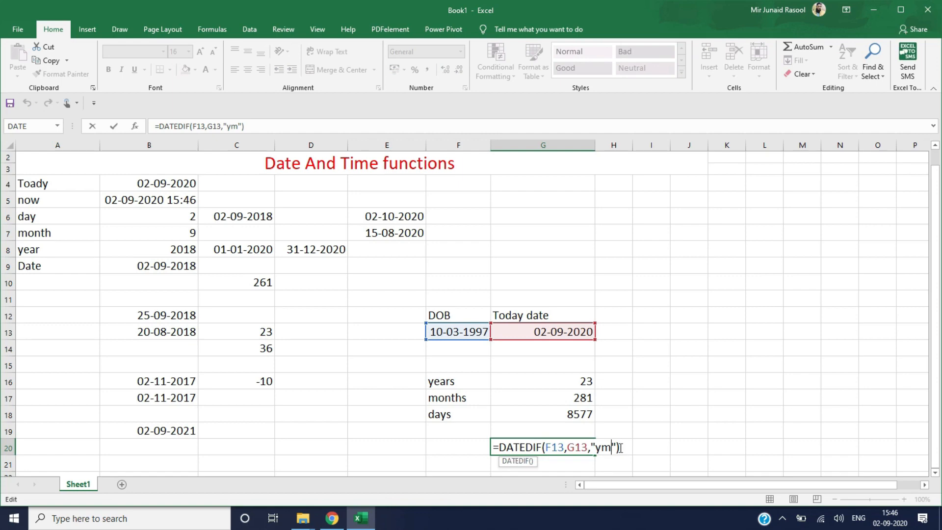
key(BackSpace)
key(BackSpace)
text(md)
key(Return)
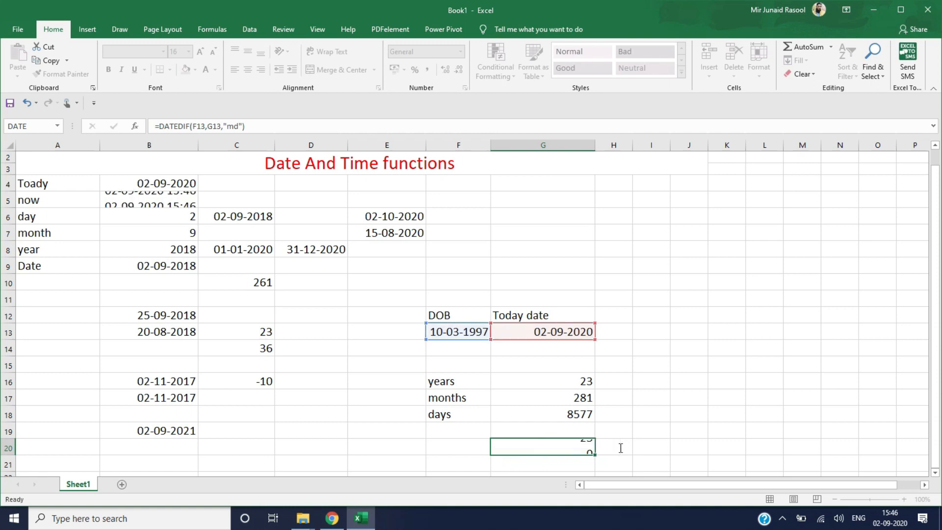
click(585, 446)
double_click(584, 446)
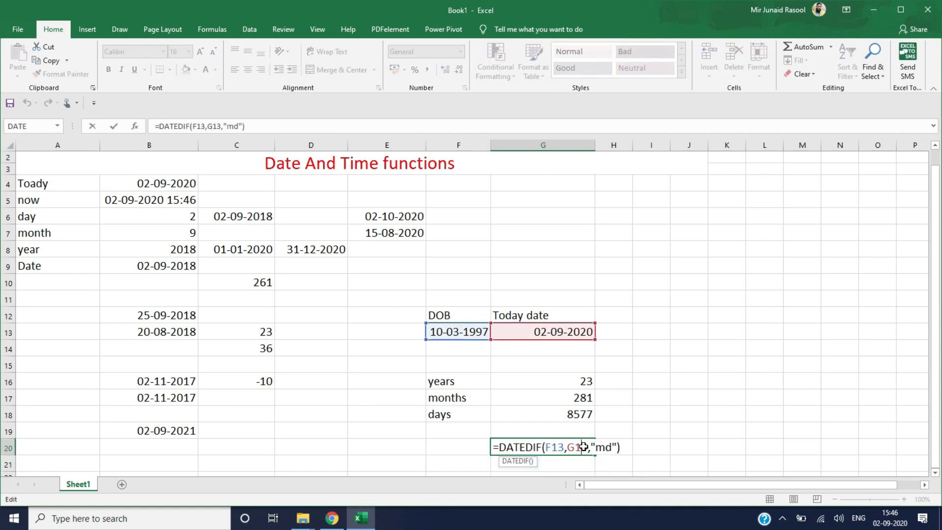
click(627, 449)
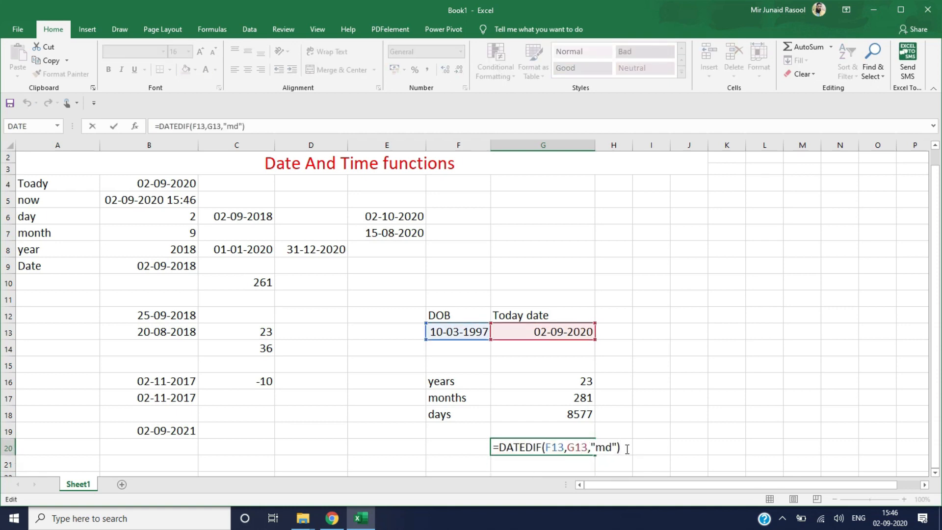
key(Return)
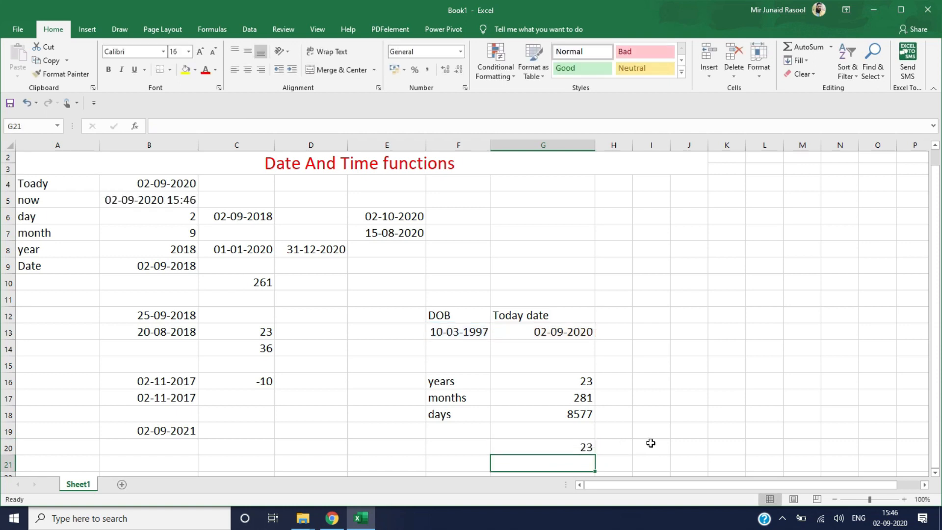
Step: Change the day of the Today date in cell G13 to 20, making it 20-09-2020
double_click(547, 335)
key(BackSpace)
key(BackSpace)
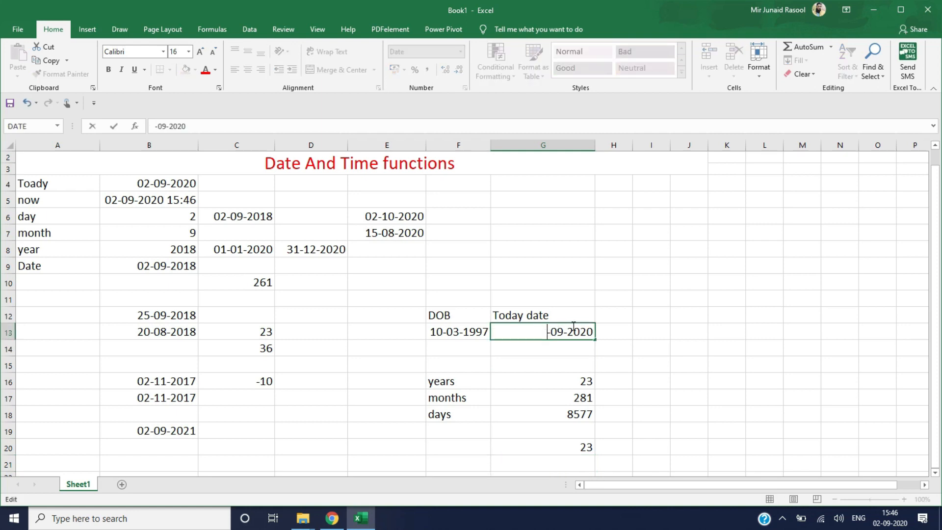
text(20)
key(Return)
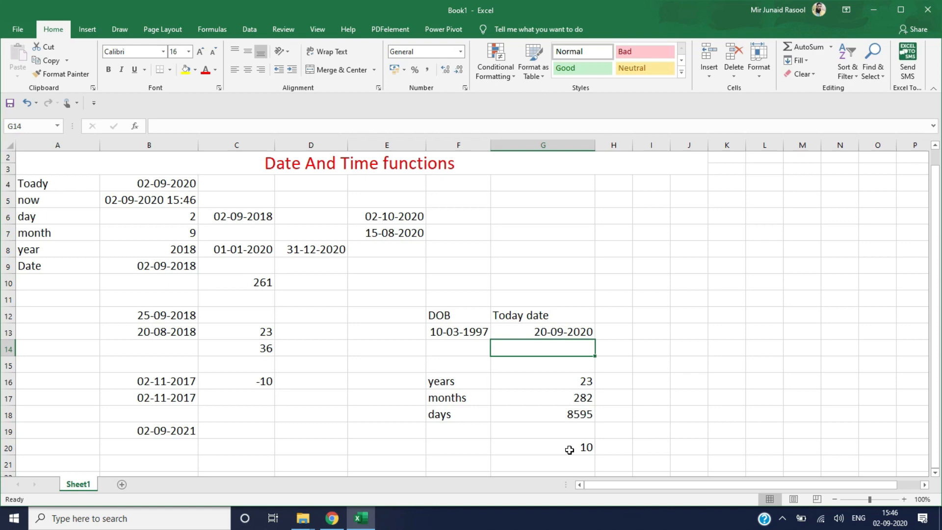
Step: Display the function library commands
click(218, 31)
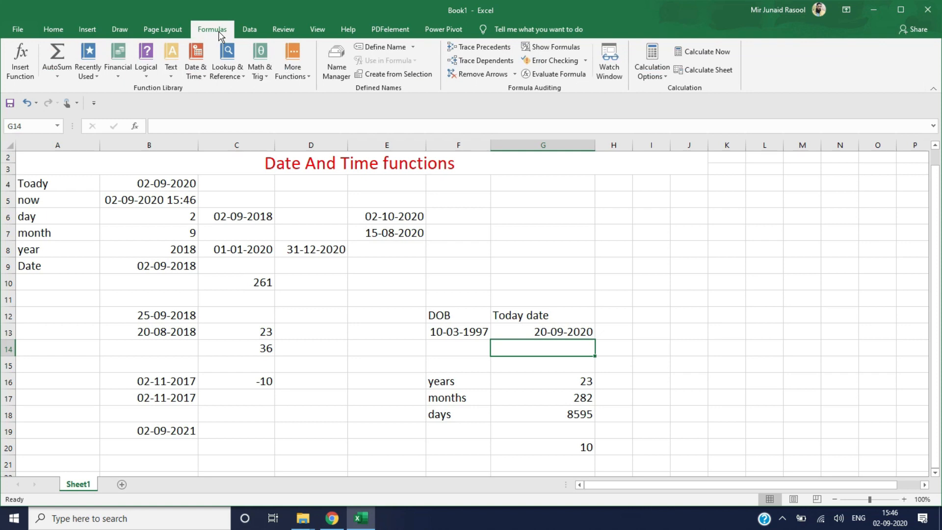